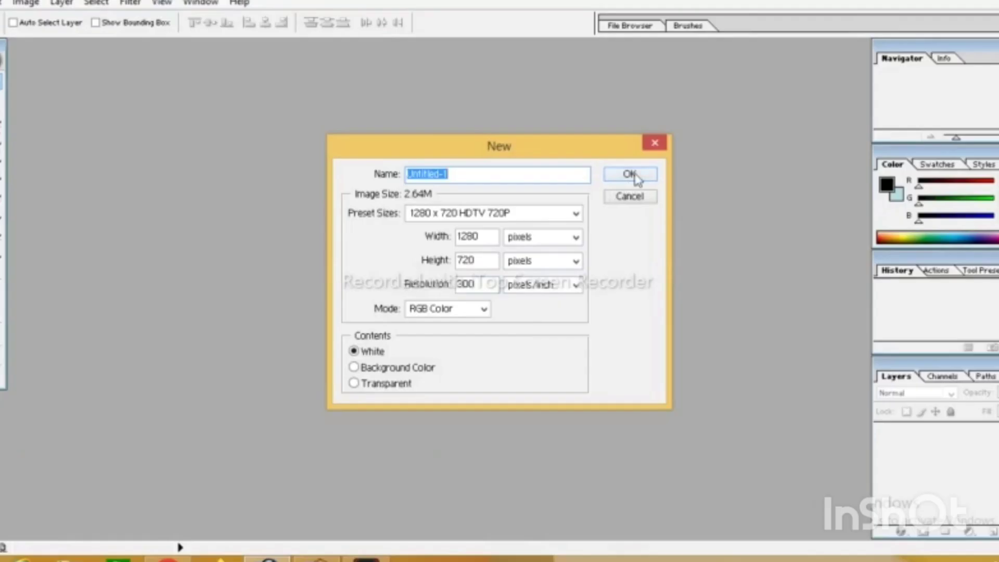
Create a new blank Untitled-1 RGB document with the default settings
left_click(632, 175)
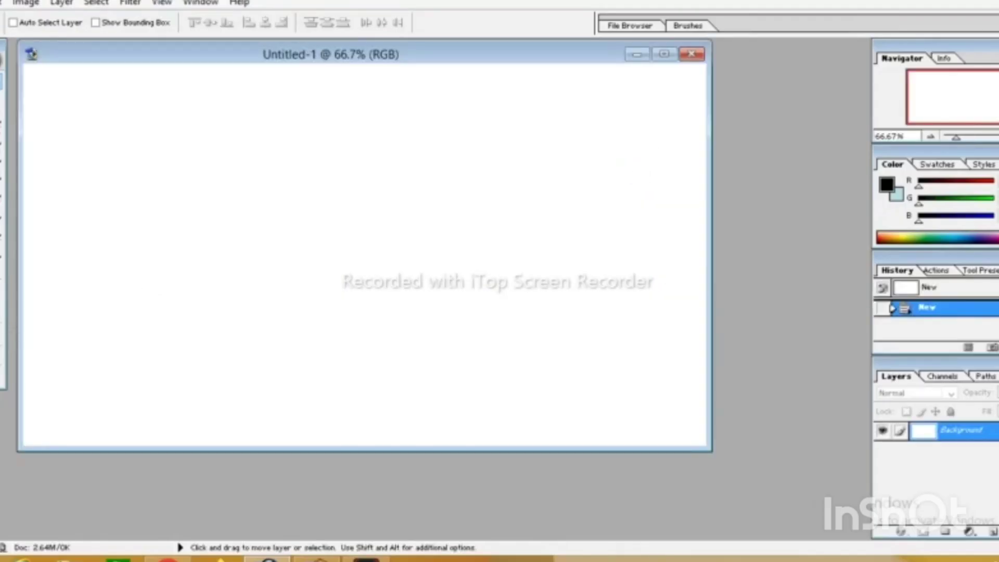
key("ctrl+BackSpace")
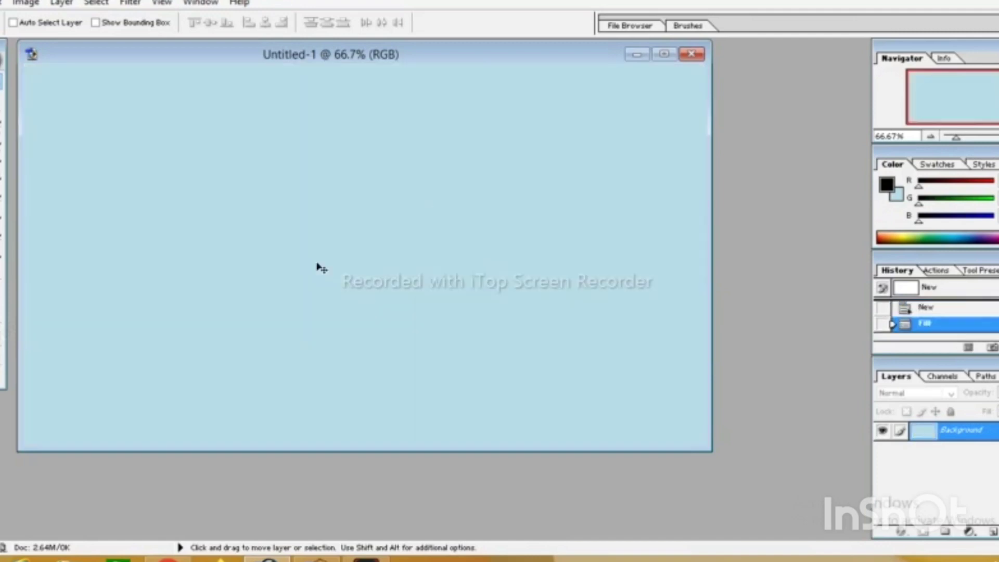
left_click_drag(112, 53, 203, 77)
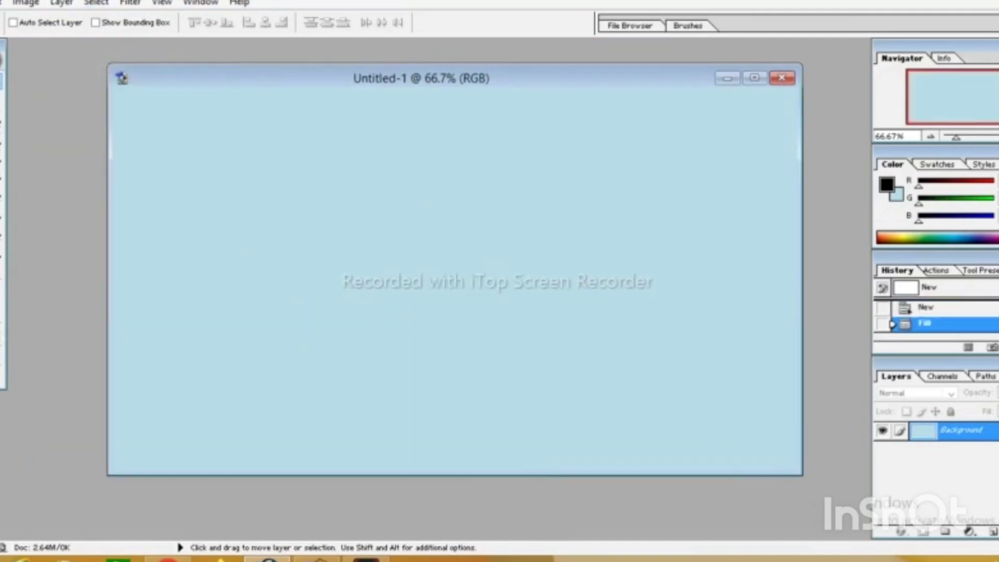
left_click(4, 2)
left_click(11, 33)
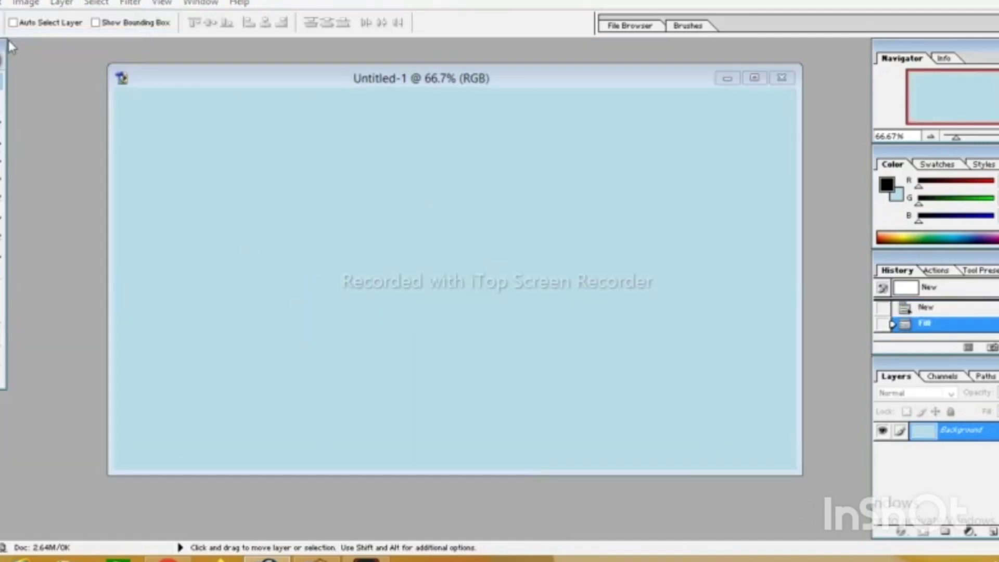
left_click(415, 147)
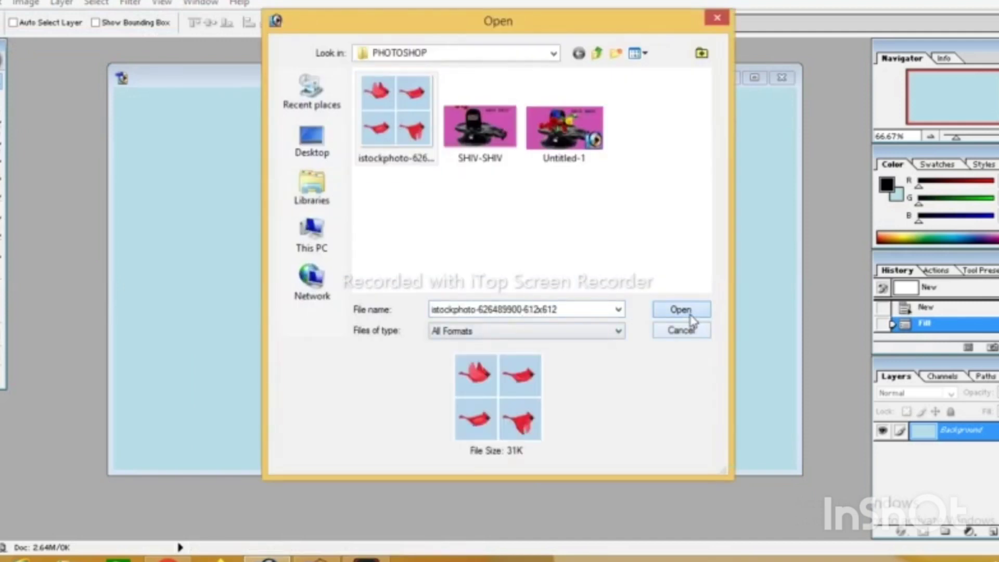
Copy the lower-left perched cardinal into Untitled-1 as Layer 1, positioned at lower left
left_click(686, 311)
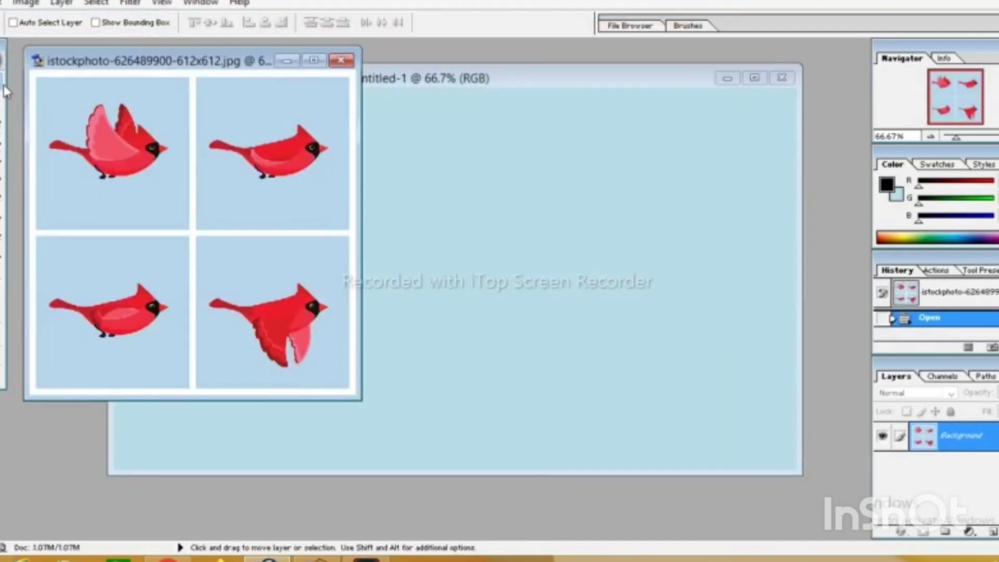
key("m")
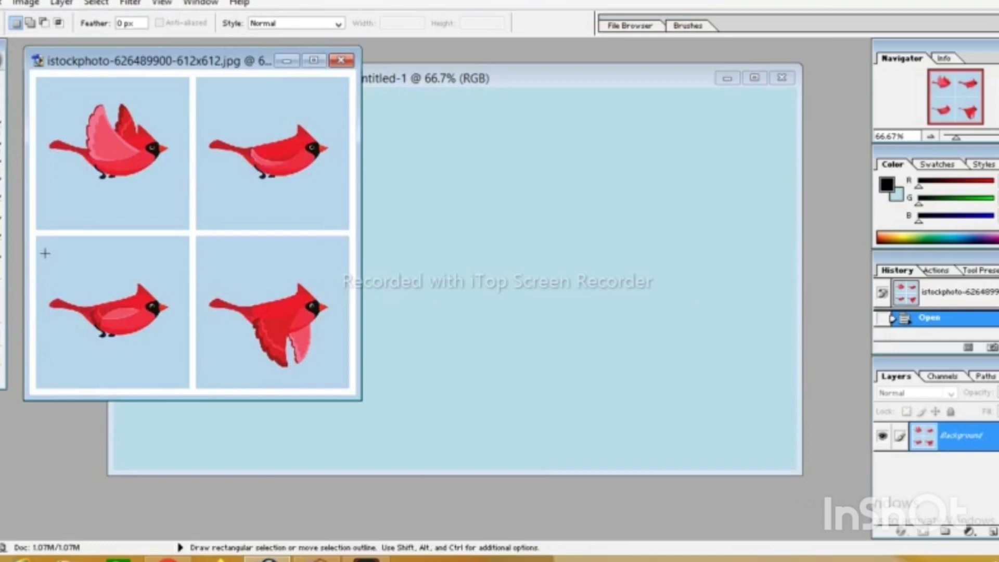
mouse_move(40, 244)
left_mouse_down()
mouse_move(179, 364)
mouse_move(441, 343)
left_mouse_up()
key("v")
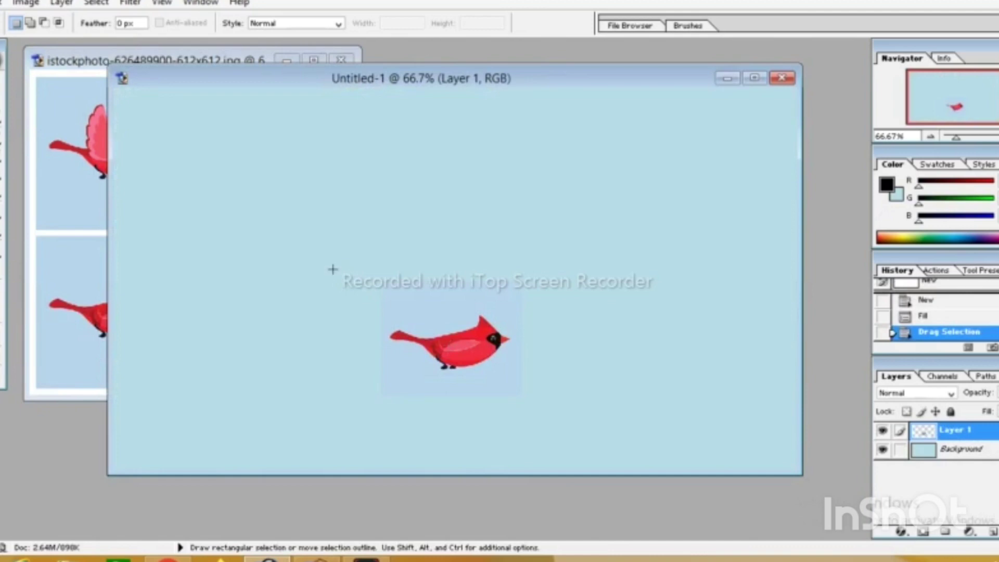
left_click_drag(332, 269, 561, 355)
key("v")
left_click_drag(479, 350, 241, 340)
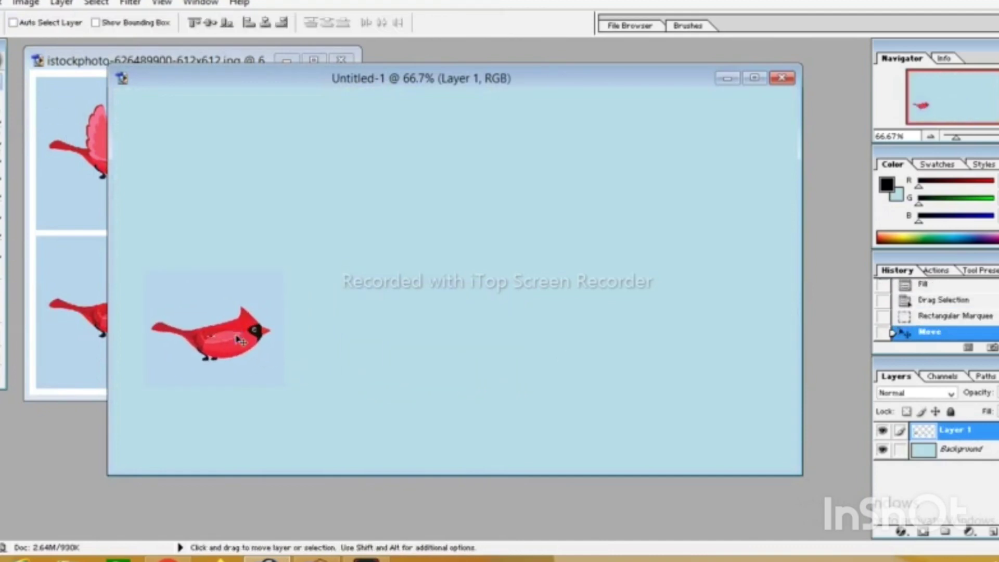
key("ctrl+d")
Copy the lower-right wings-down cardinal into Untitled-1 as Layer 2, beside the first bird
left_click(55, 193)
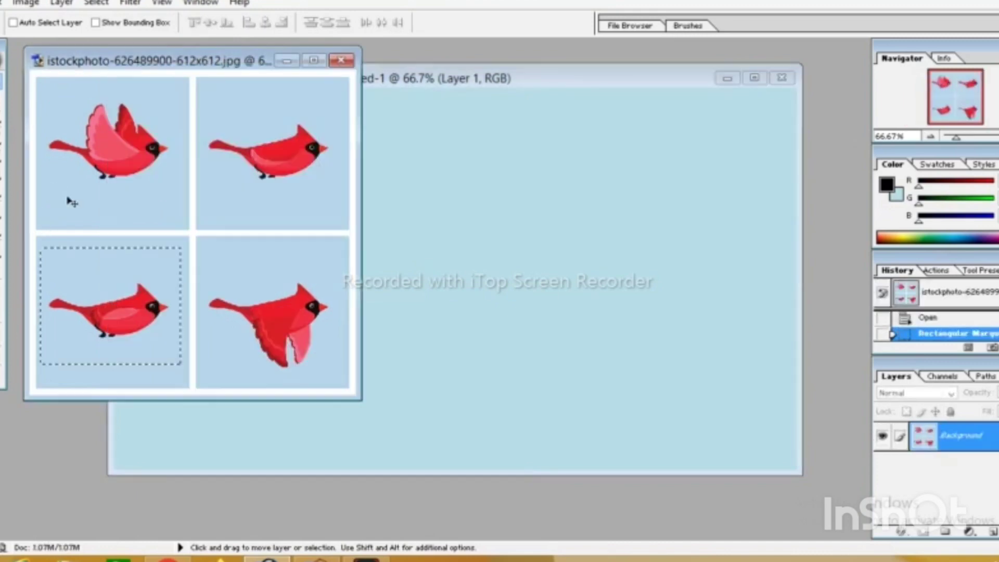
key("m")
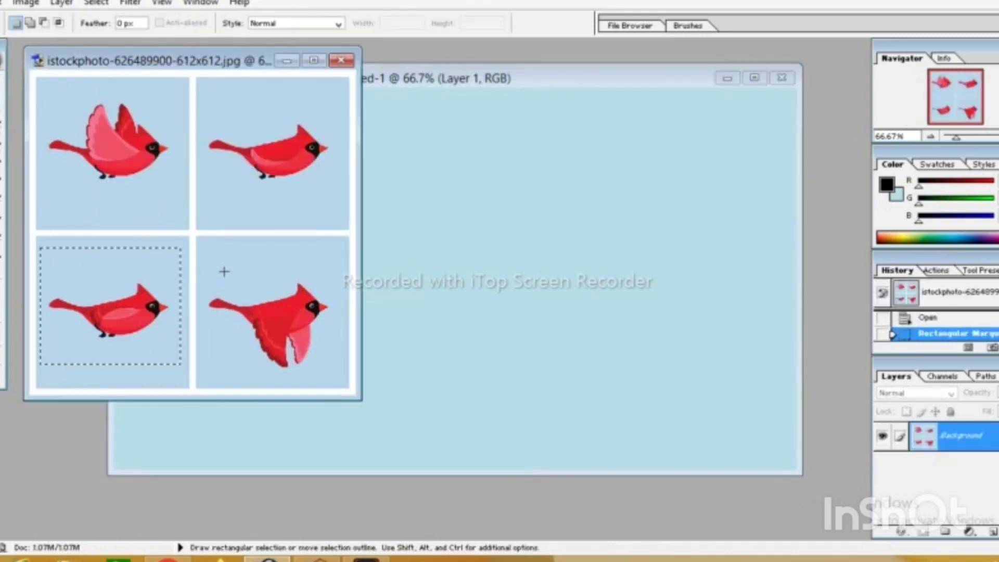
left_click_drag(205, 247, 256, 308)
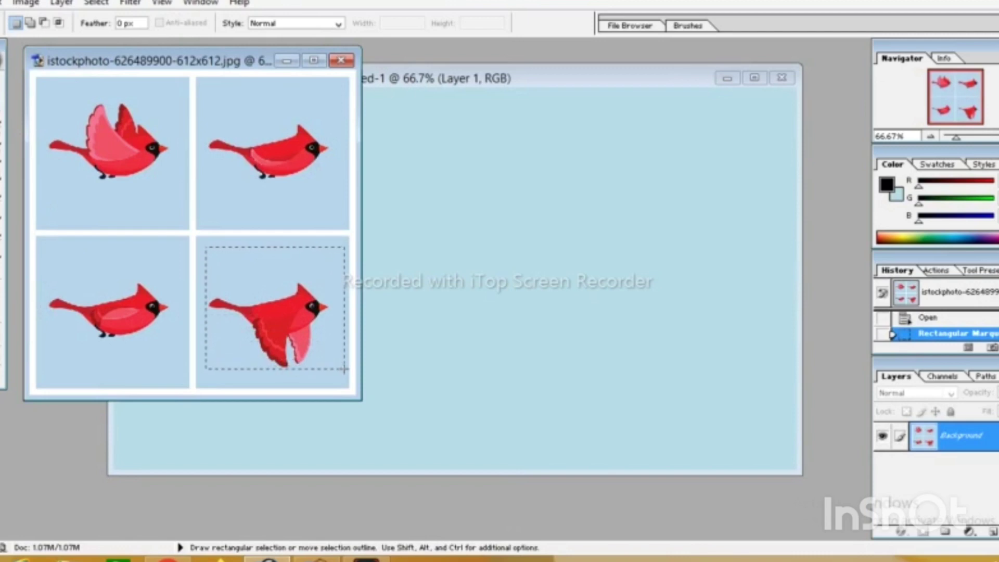
left_click_drag(343, 364, 344, 378)
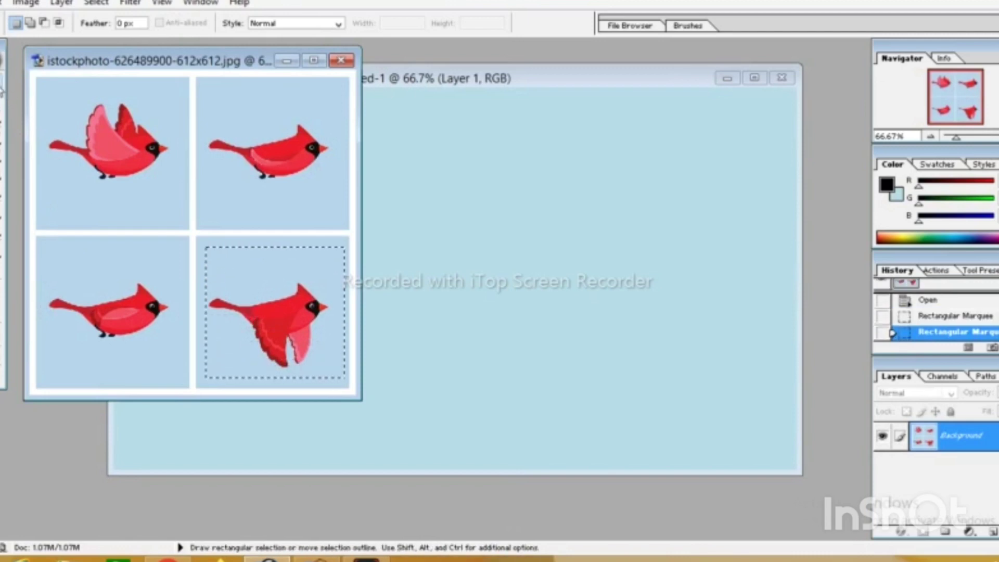
key("v")
mouse_move(270, 312)
left_mouse_down()
mouse_move(509, 359)
mouse_move(344, 352)
left_mouse_up()
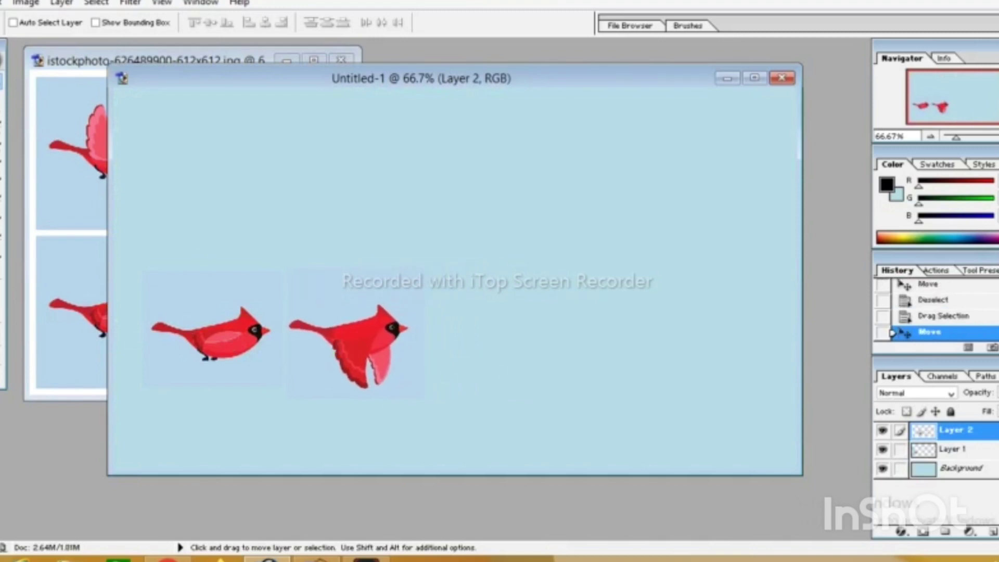
Use the Magic Wand to delete the pale square backgrounds behind the second and first cardinals
key("w")
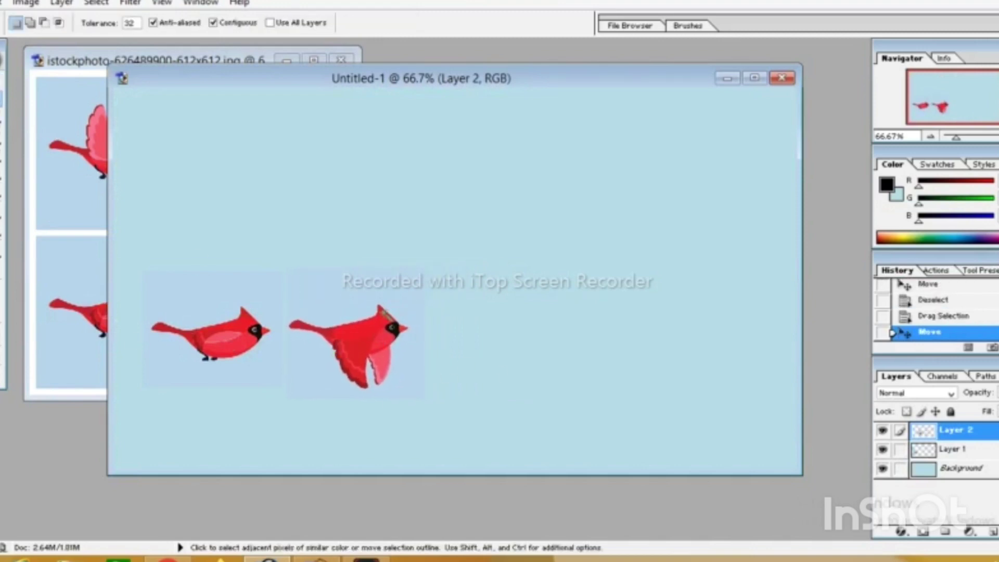
left_click(352, 297)
key("Delete")
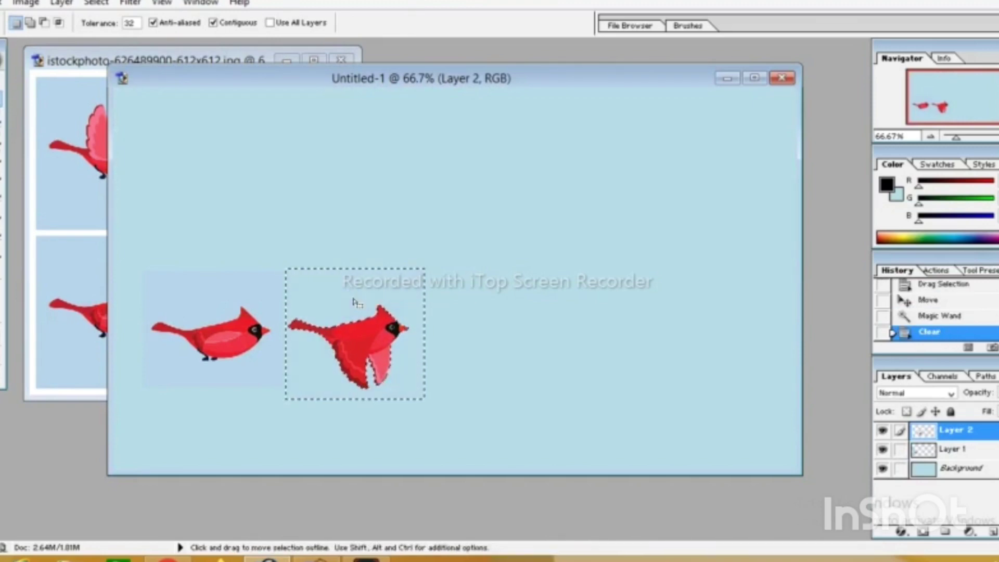
key("ctrl+d")
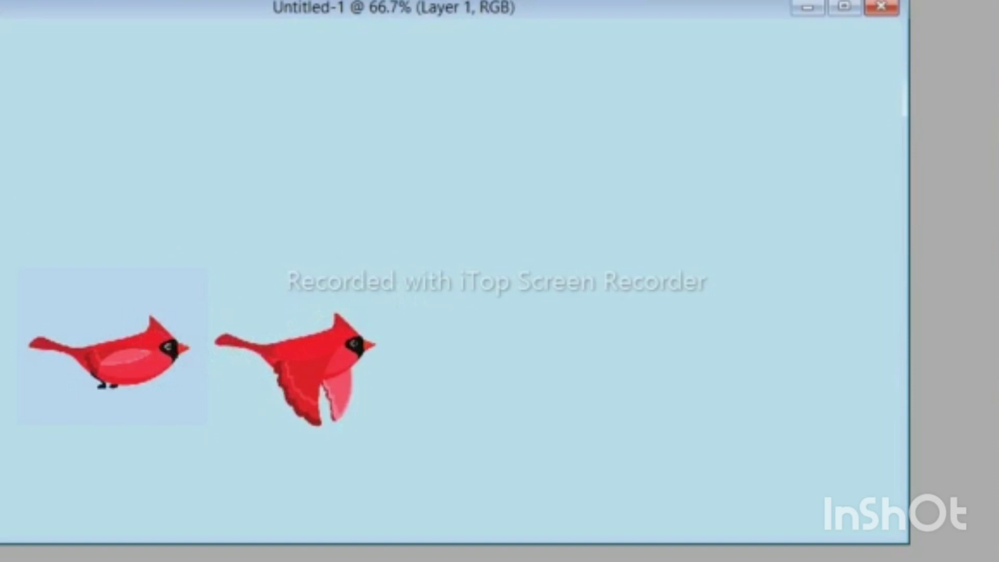
left_click(96, 316)
key("Delete")
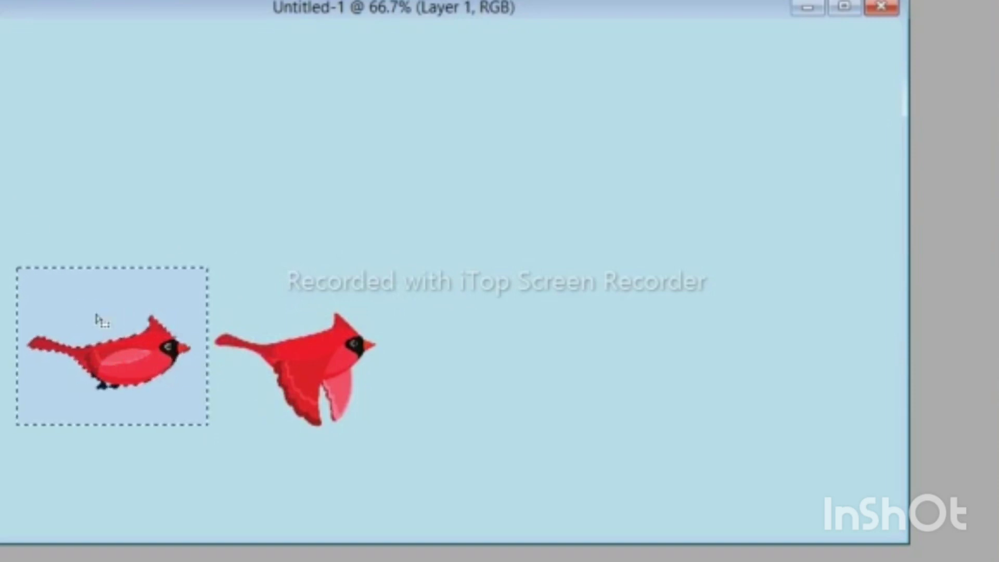
key("ctrl+d")
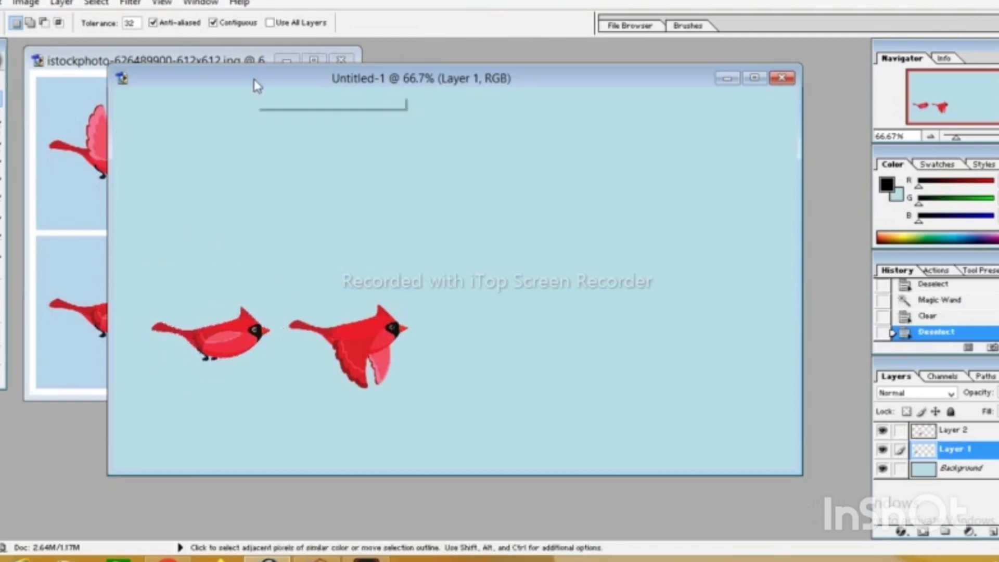
left_click_drag(269, 77, 486, 92)
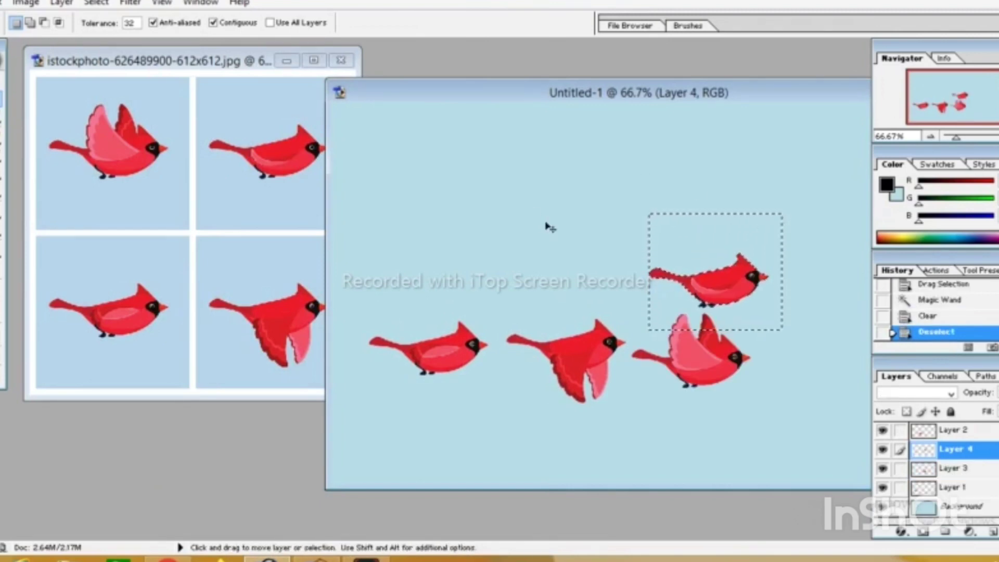
Move the perched Layer 1 cardinal up to the canvas's top-left corner
key("w")
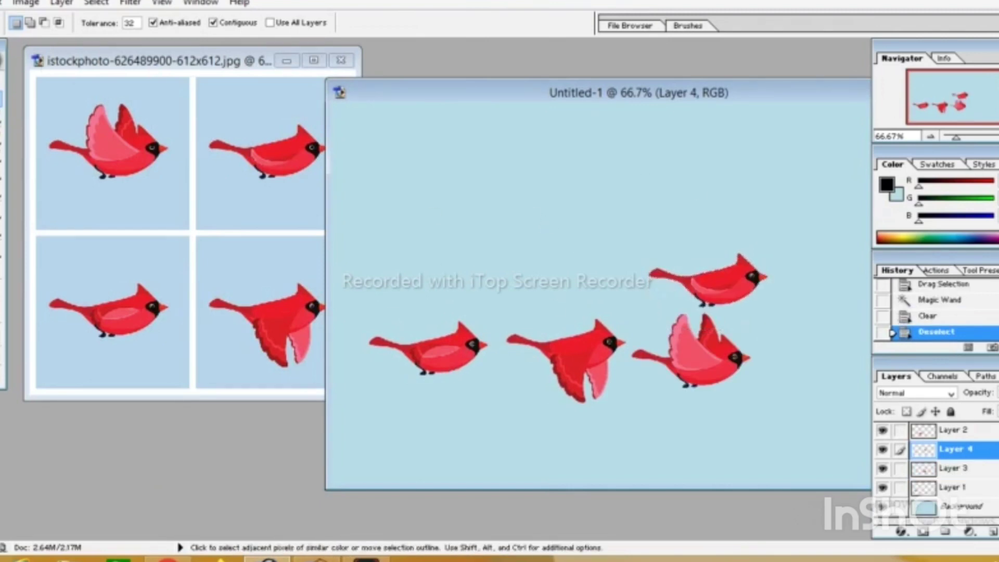
key("v")
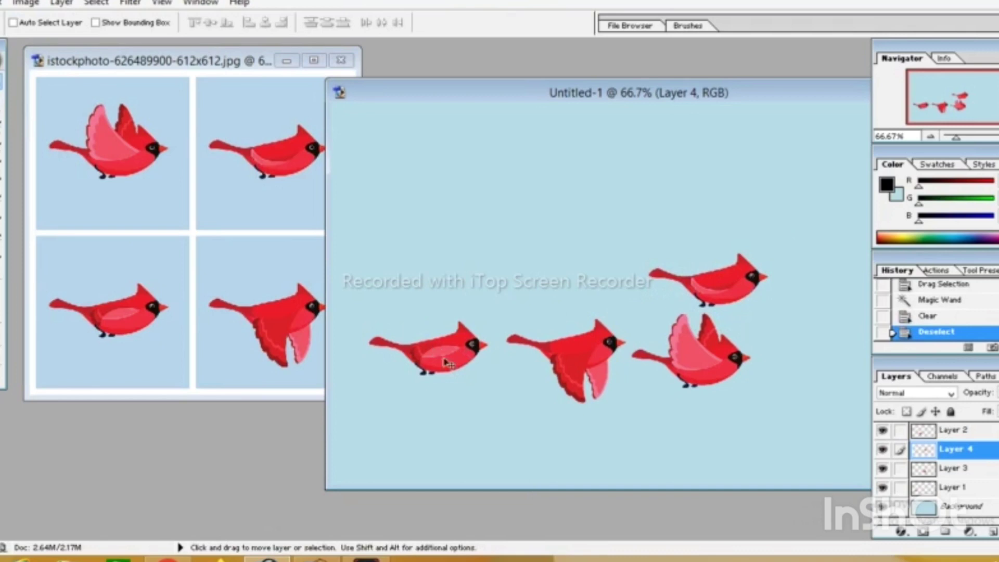
left_click_drag(448, 363, 411, 142)
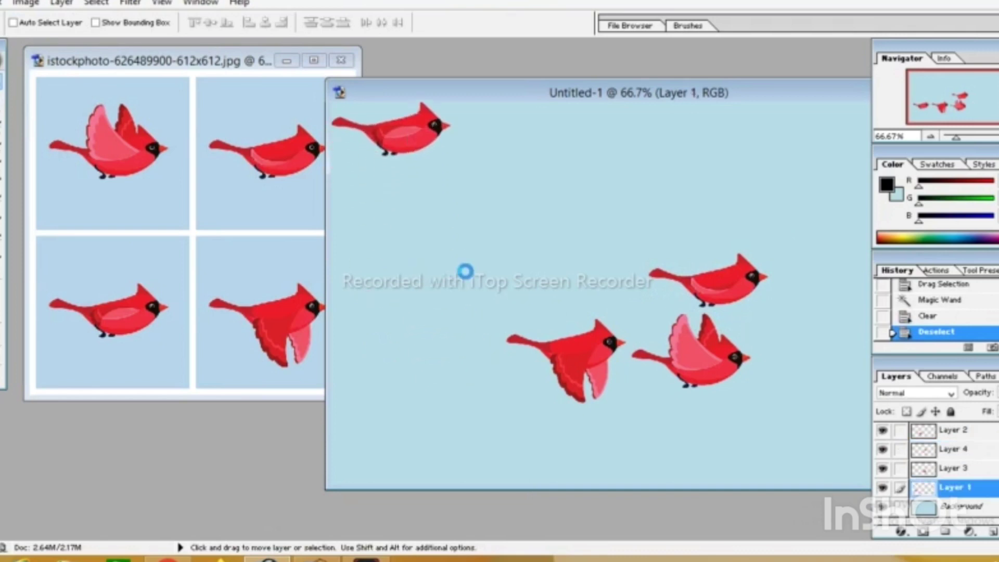
Line up the Layer 2, 3 and 4 cardinals along the top; move the perched bird to lower middle
left_click(587, 364, "ctrl")
mouse_move(582, 361)
left_mouse_down()
mouse_move(524, 305)
mouse_move(519, 143)
left_mouse_up()
left_click(713, 366, "ctrl")
left_click_drag(713, 366, 652, 142)
left_click(730, 296, "ctrl")
mouse_move(730, 295)
left_mouse_down()
mouse_move(747, 178)
mouse_move(776, 124)
left_mouse_up()
left_click(411, 141, "ctrl")
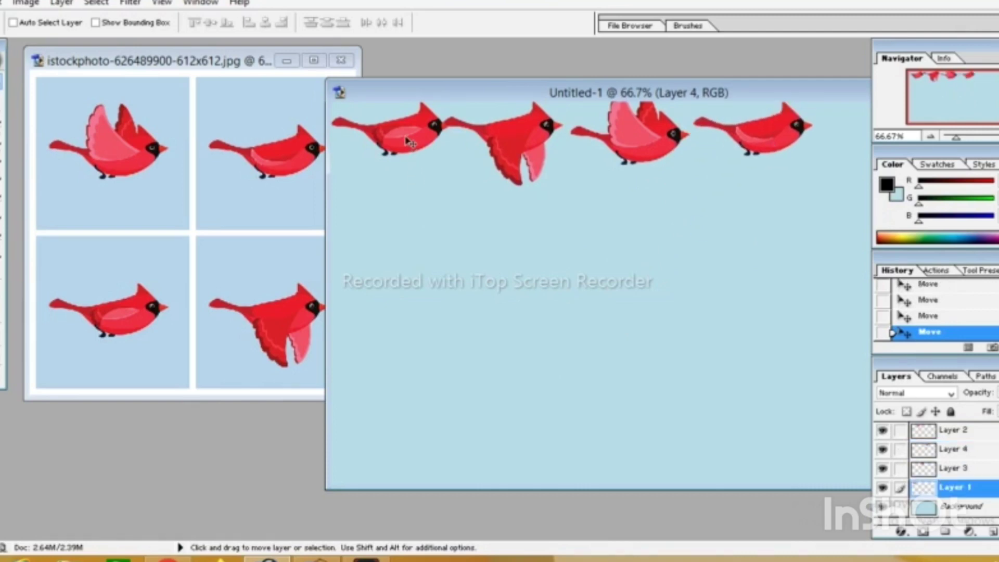
left_click_drag(424, 185, 598, 336)
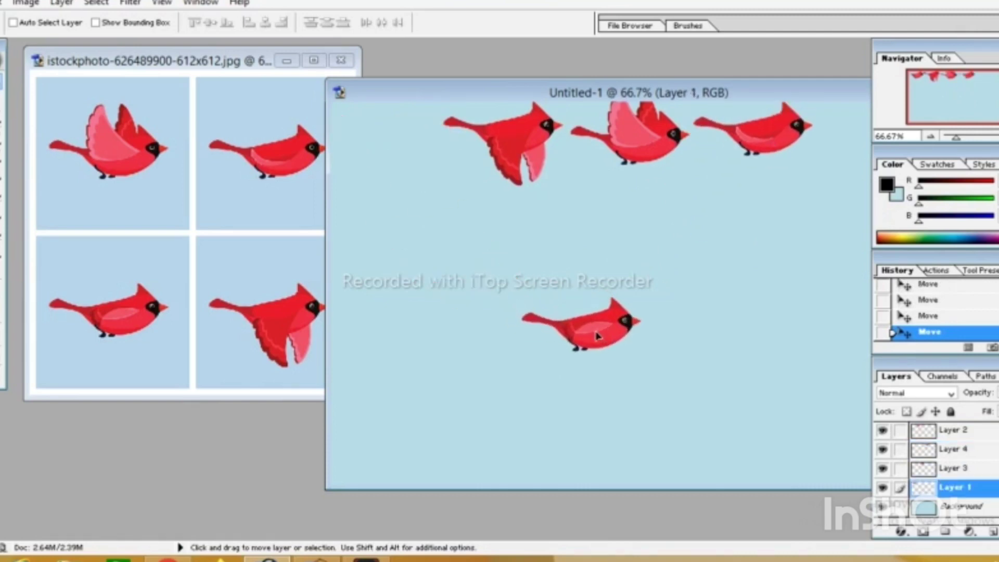
left_click_drag(787, 99, 526, 99)
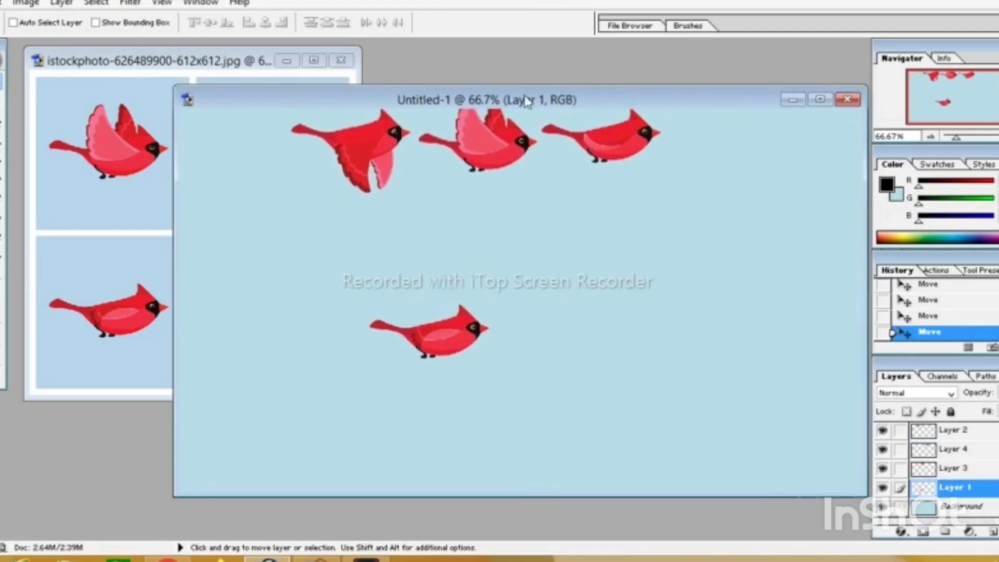
Close the stock image, then enlarge the lower cardinal about threefold and reposition it
left_click(332, 61)
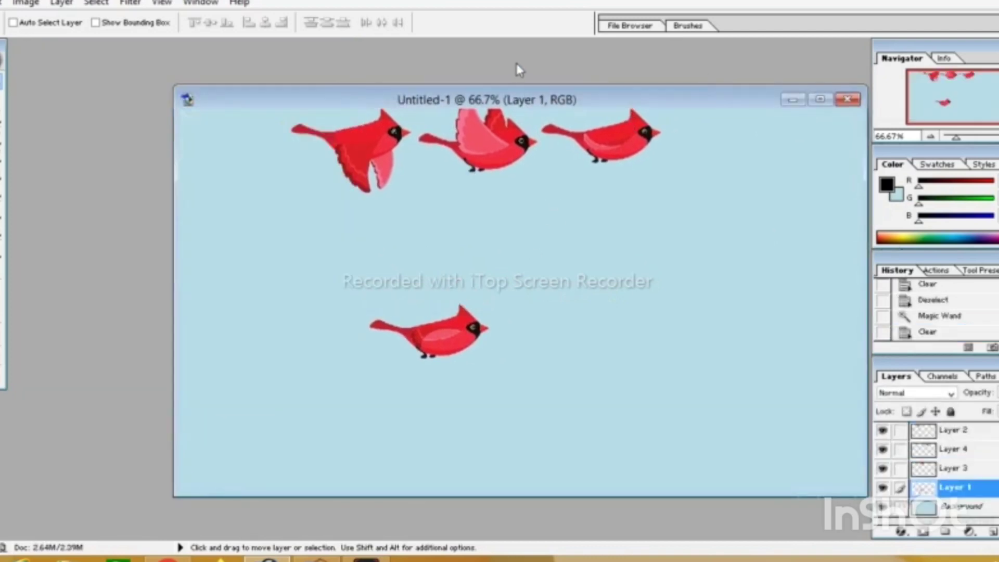
left_click_drag(616, 96, 523, 67)
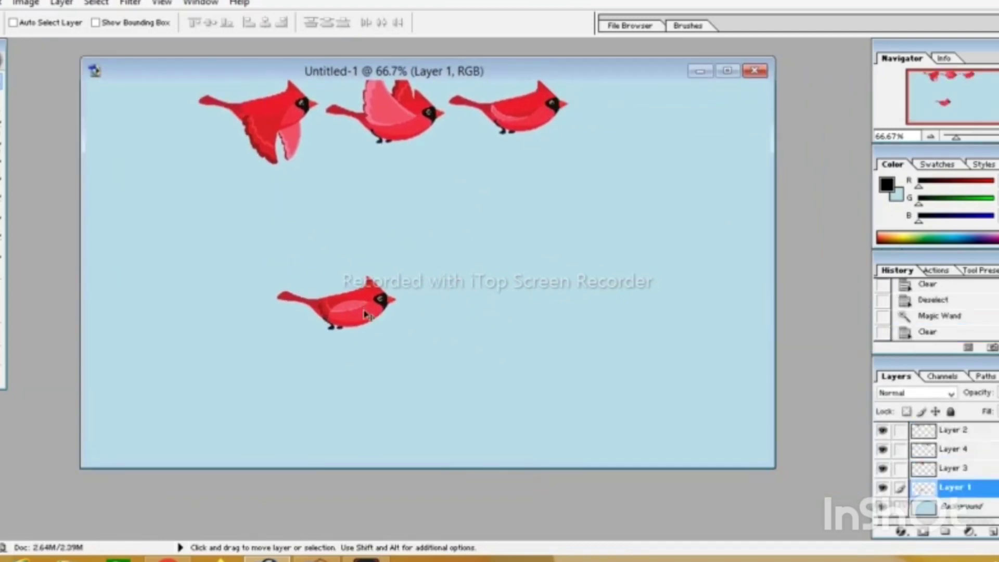
key("ctrl+t")
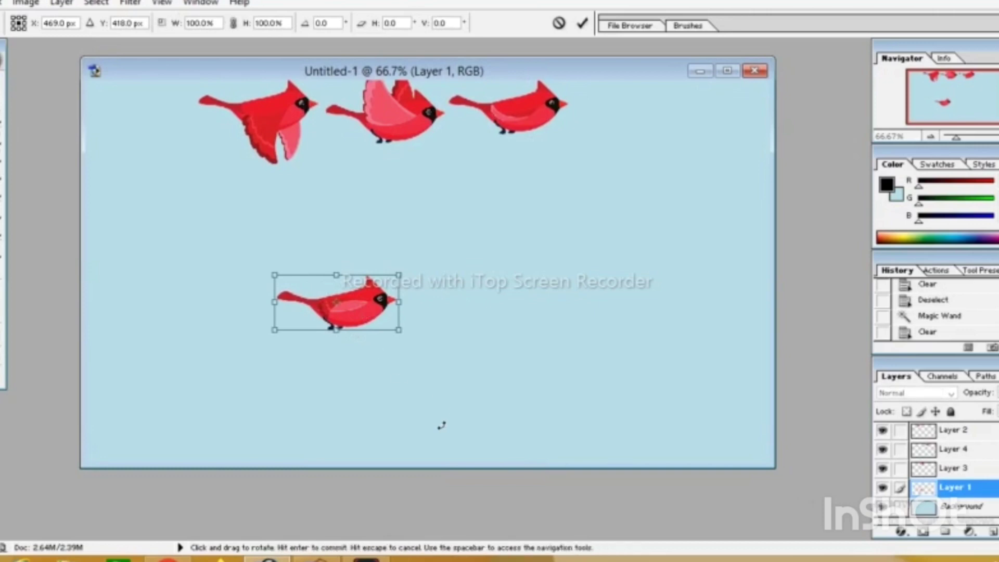
mouse_move(399, 330)
left_mouse_down()
mouse_move(526, 271)
mouse_move(596, 127)
mouse_move(619, 54)
left_mouse_up()
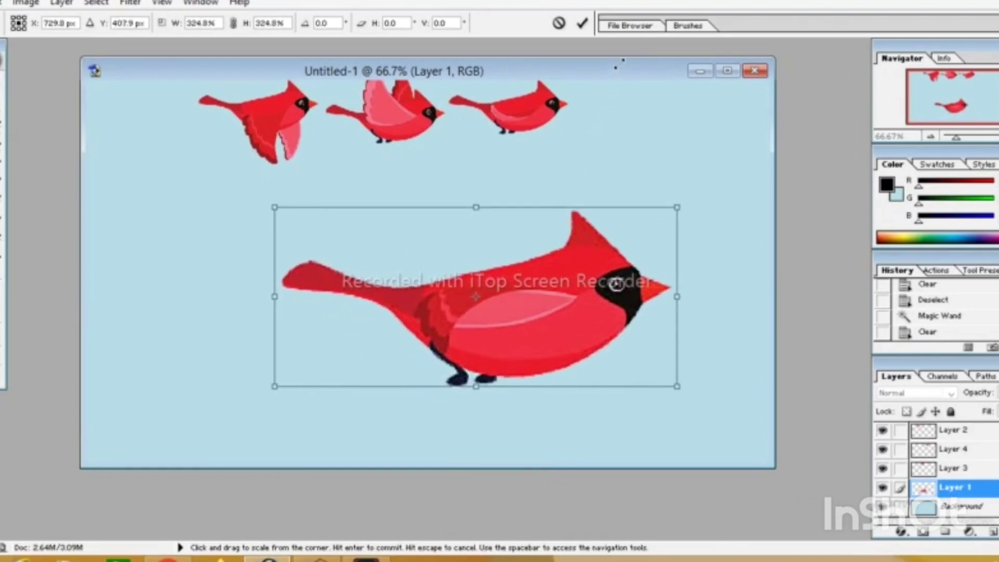
key("Return")
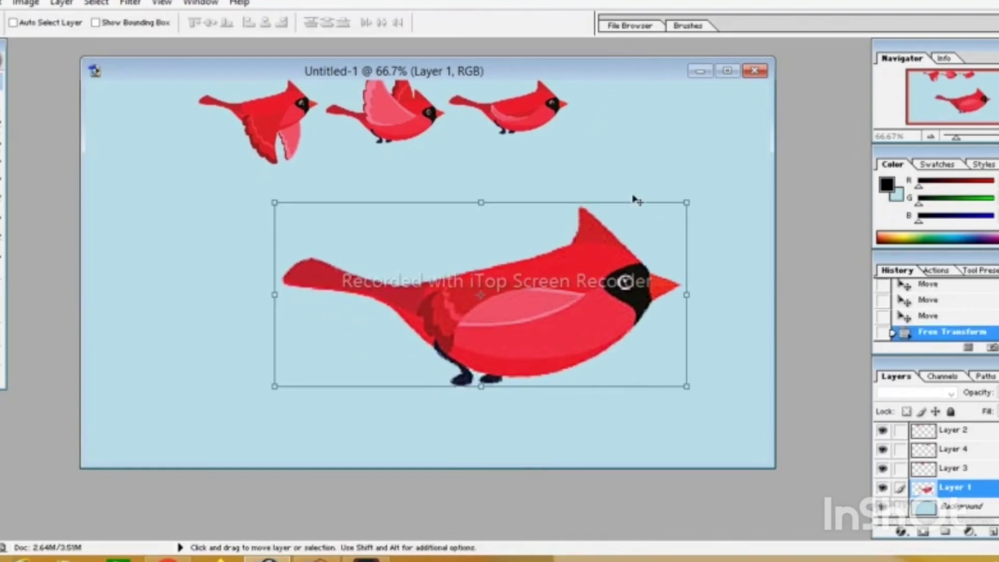
left_click_drag(448, 313, 499, 297)
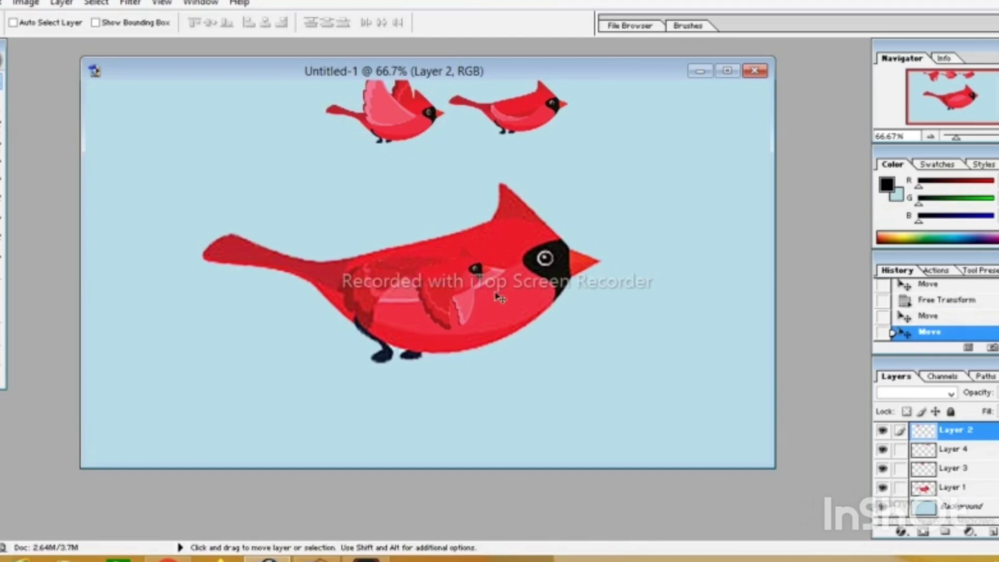
Scale the Layer 2 bird to about 197% and the Layer 3 bird to about 312%
key("ctrl+t")
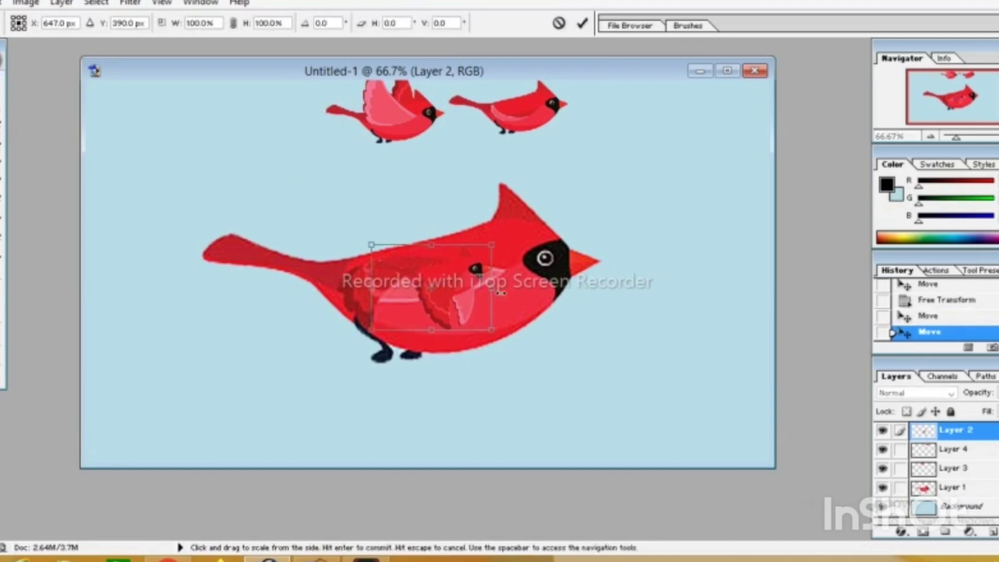
mouse_move(491, 245)
left_mouse_down()
mouse_move(632, 132)
mouse_move(674, 115)
left_mouse_up()
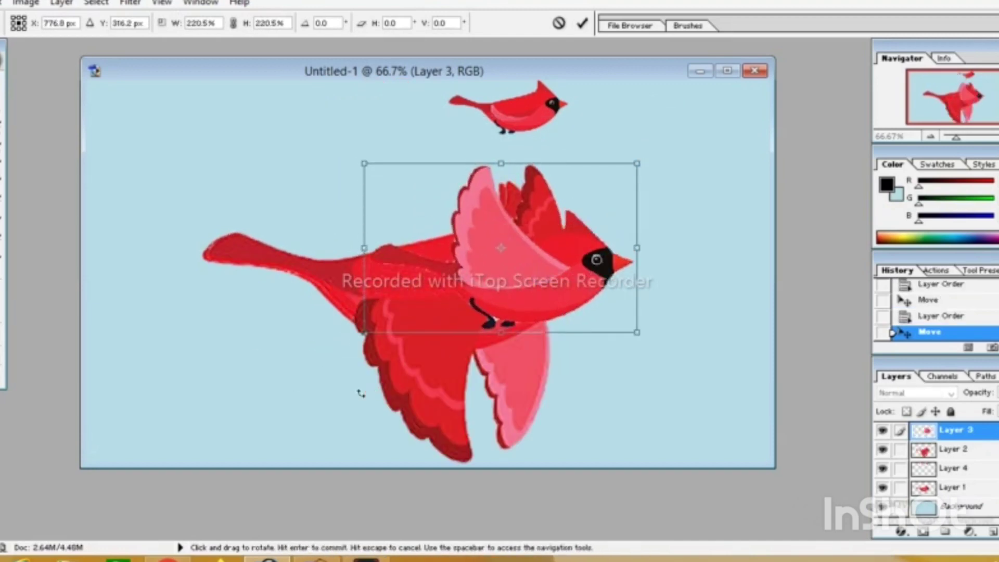
mouse_move(364, 332)
left_mouse_down()
mouse_move(208, 380)
mouse_move(211, 424)
left_mouse_up()
left_click_drag(451, 345, 429, 287)
key("Return")
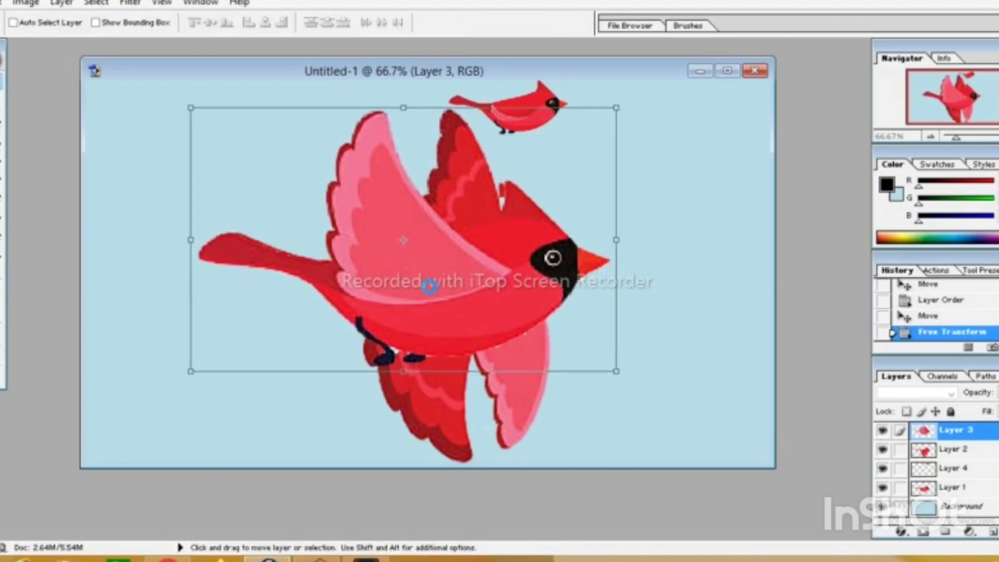
Move Layer 4 to the top, place it over the big cardinal's body, and scale it to about 336%
left_click(521, 120, "ctrl")
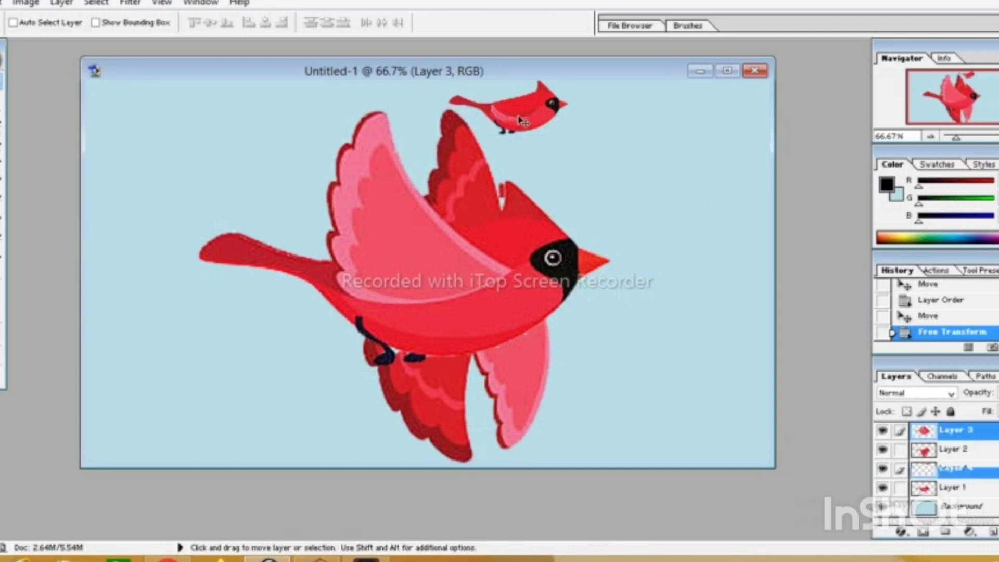
key("ctrl+t")
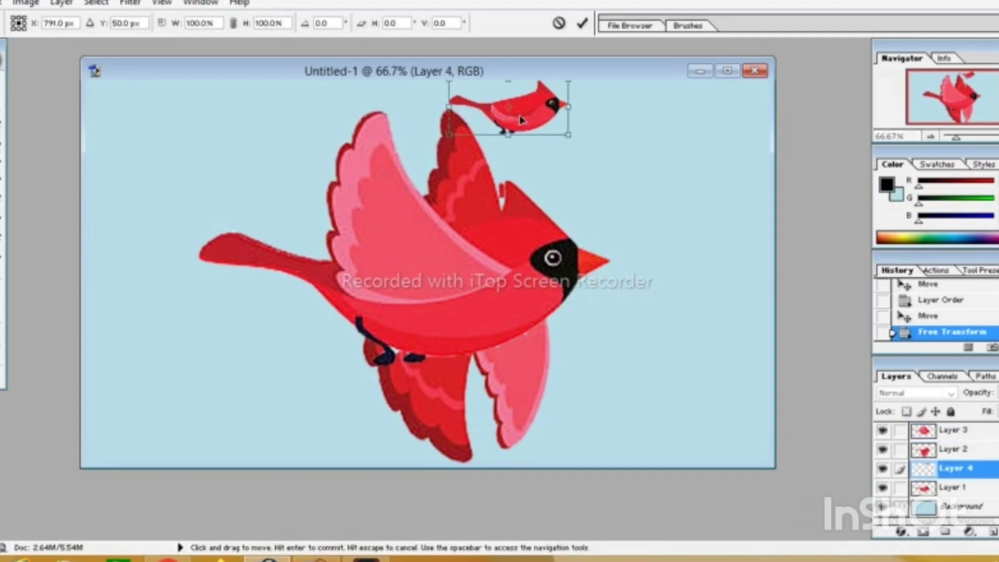
left_click_drag(522, 120, 657, 245)
key("Return")
mouse_move(959, 471)
left_mouse_down()
mouse_move(959, 456)
mouse_move(964, 486)
mouse_move(953, 430)
left_mouse_up()
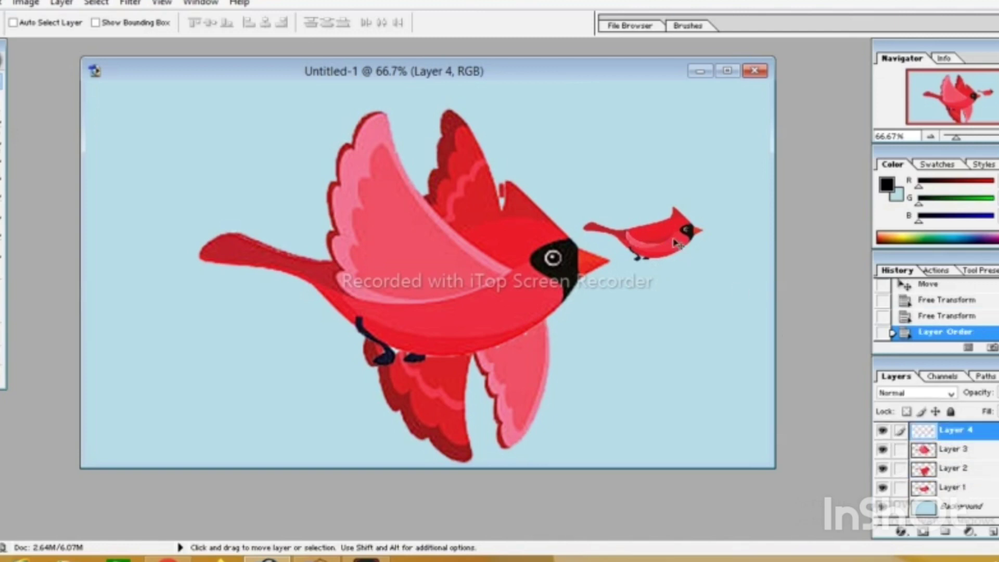
mouse_move(676, 242)
left_mouse_down()
mouse_move(452, 281)
mouse_move(769, 440)
left_mouse_up()
key("ctrl+t")
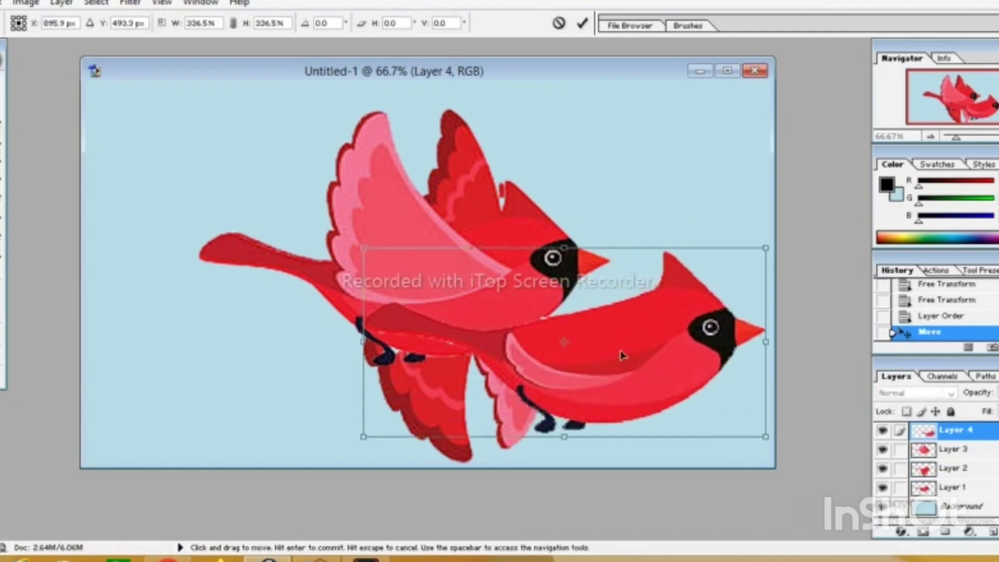
left_click_drag(624, 352, 459, 281)
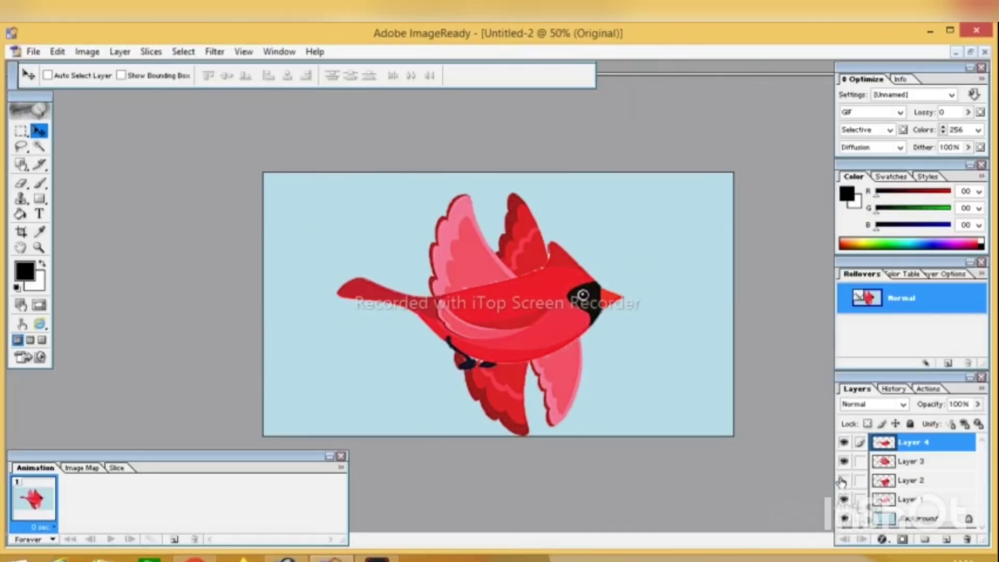
Show only the perched Layer 1 bird in frame 1, then add frame 2 showing Layer 2
left_click(844, 480)
left_click(844, 461)
left_click(844, 443)
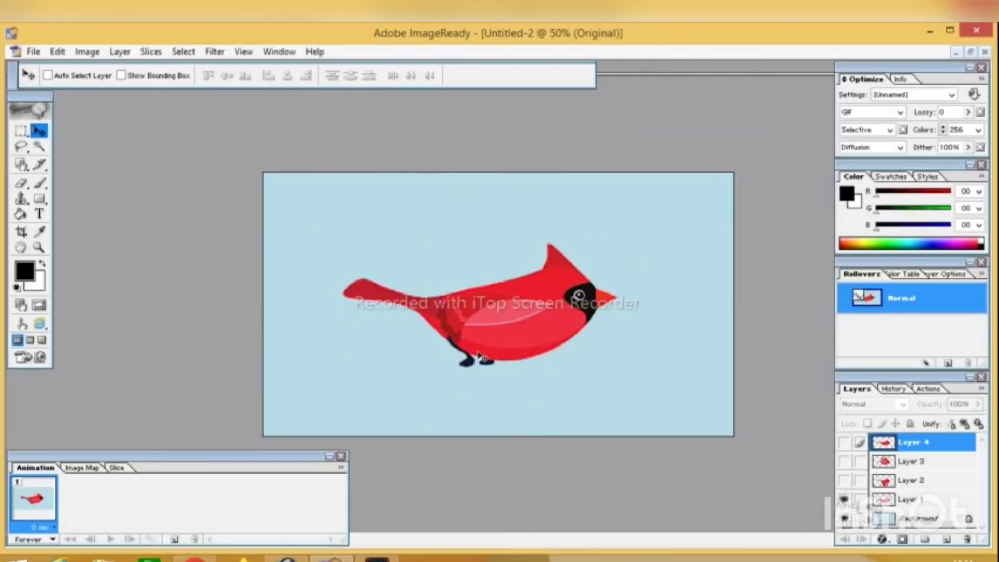
left_click(175, 540)
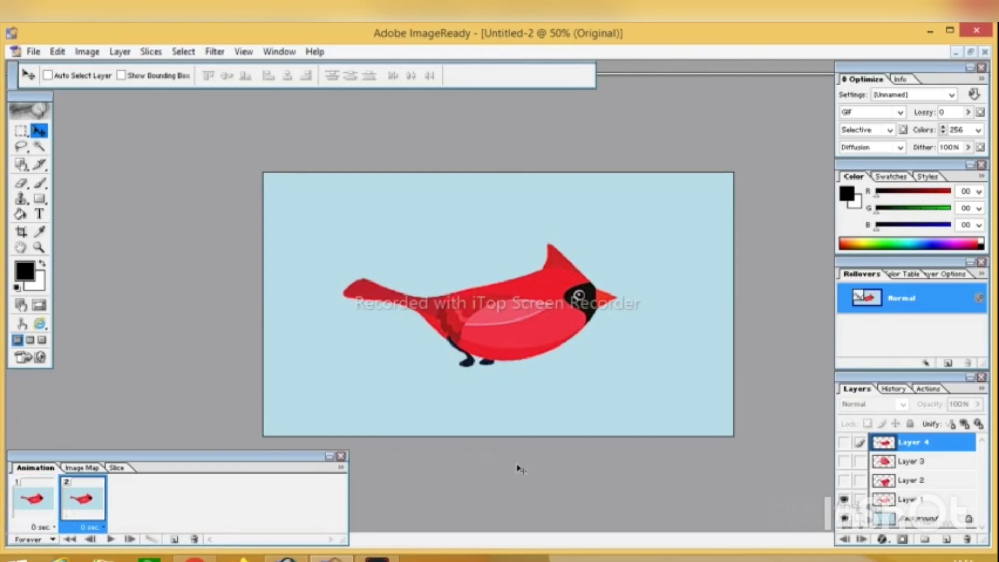
left_click(843, 499)
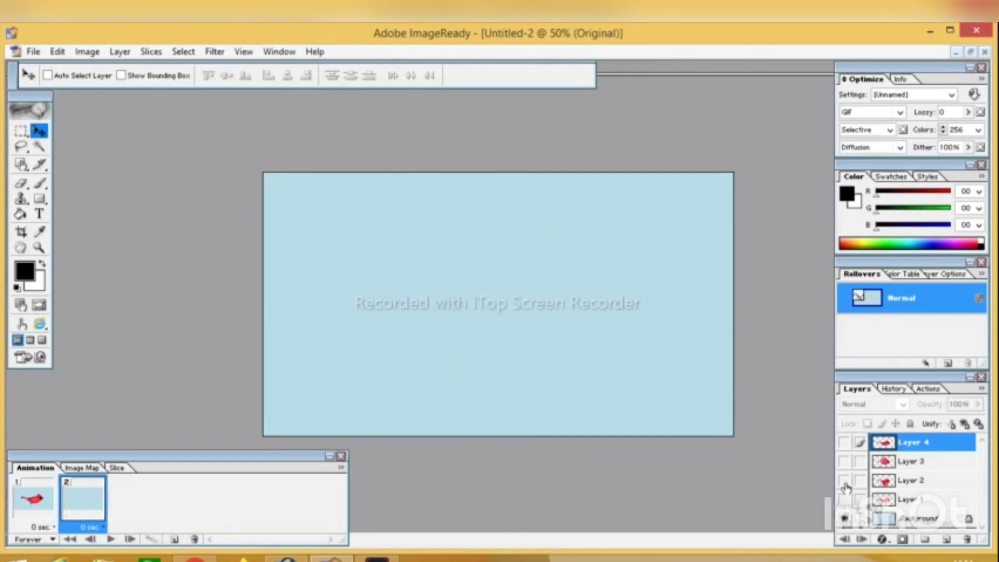
left_click(844, 479)
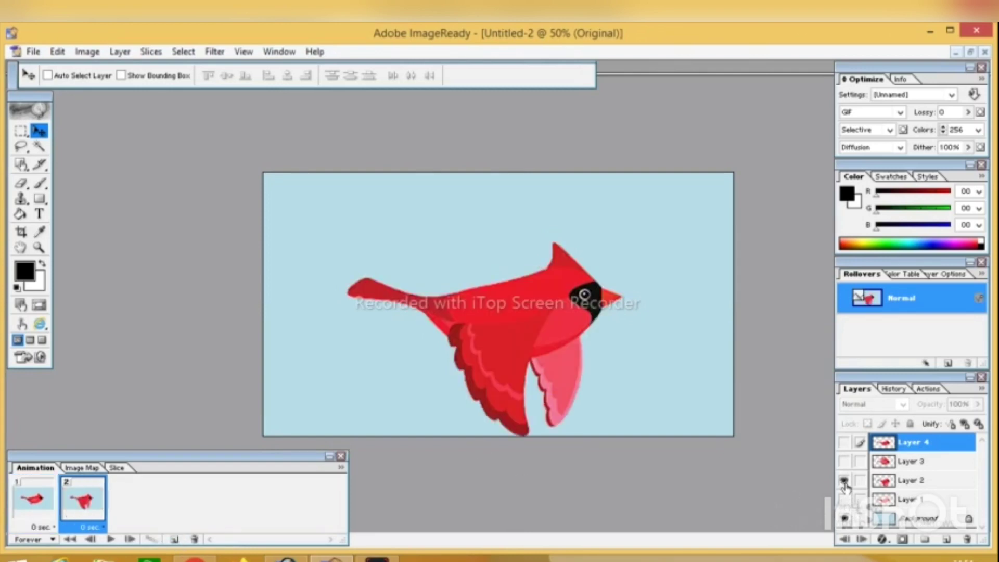
Add frame 3 showing the wings-up Layer 3 bird and frame 4 showing Layer 4
left_click(176, 541)
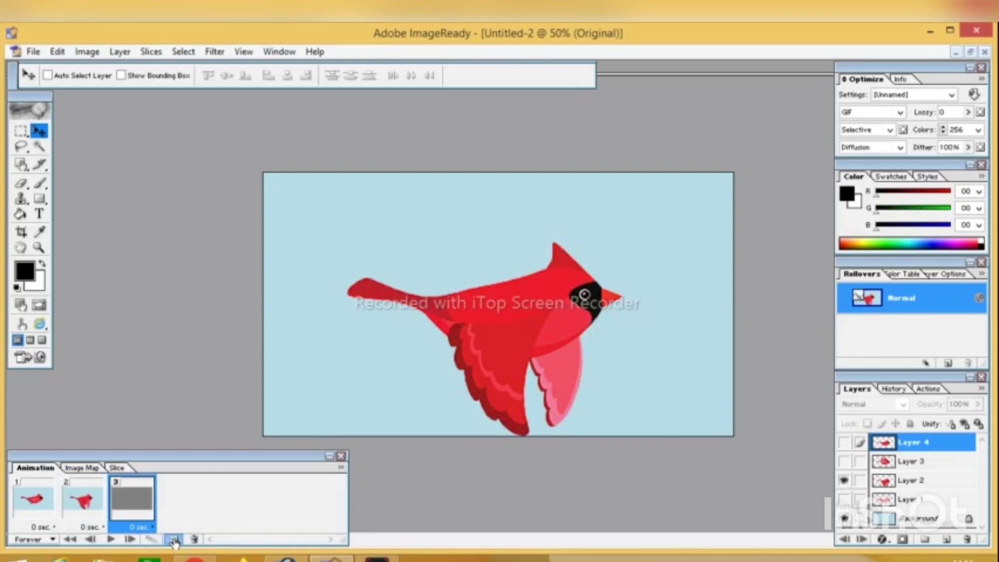
left_click(844, 479)
left_click(844, 461)
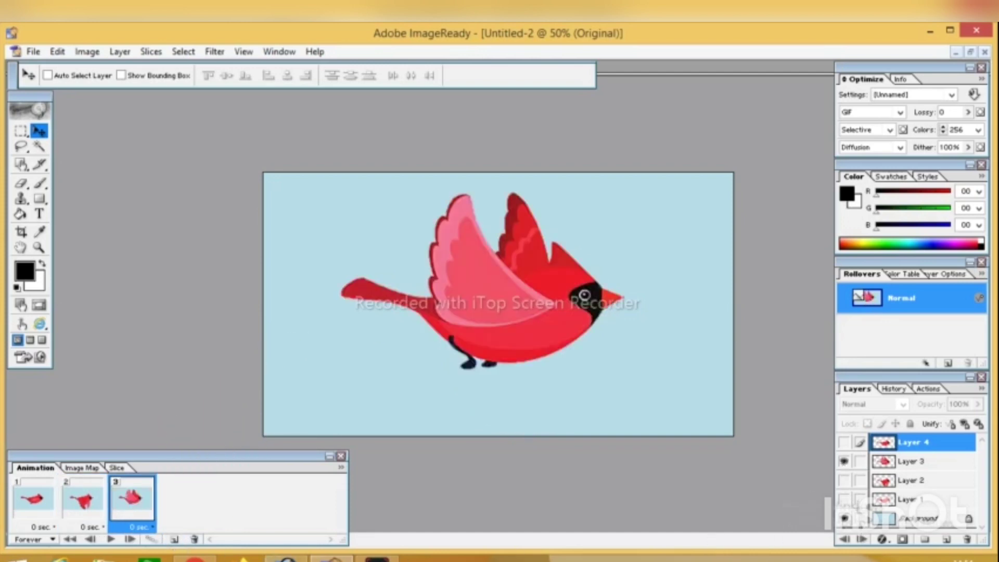
left_click(176, 541)
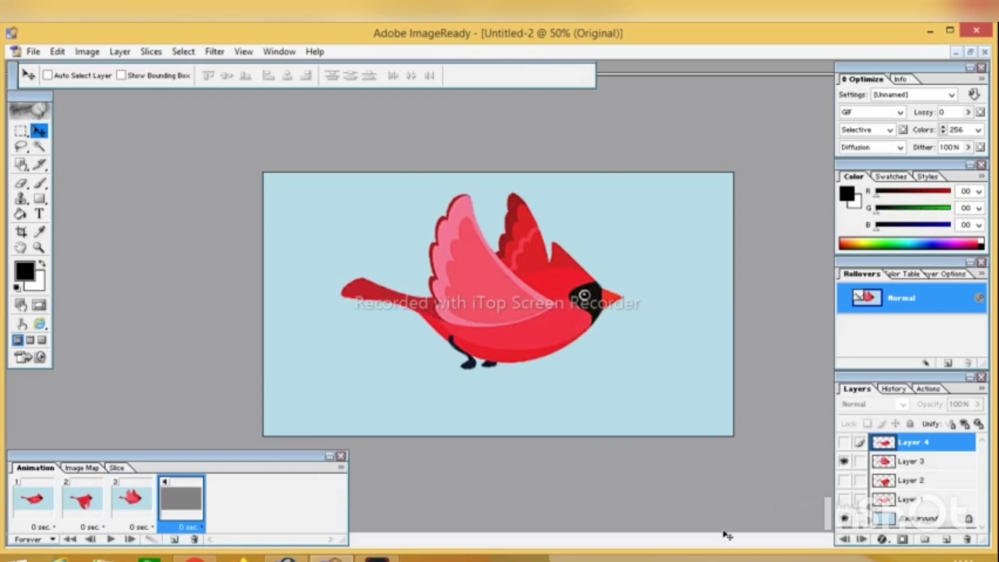
left_click(843, 460)
left_click(844, 442)
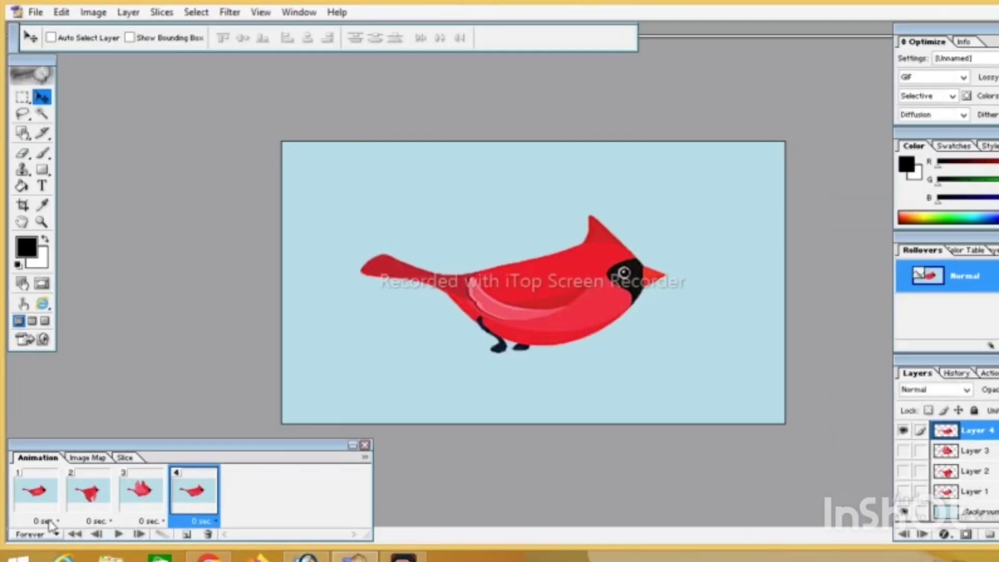
Set frame 1's delay to 0.1 seconds and frame 2's to 0.2 seconds
left_click(53, 526)
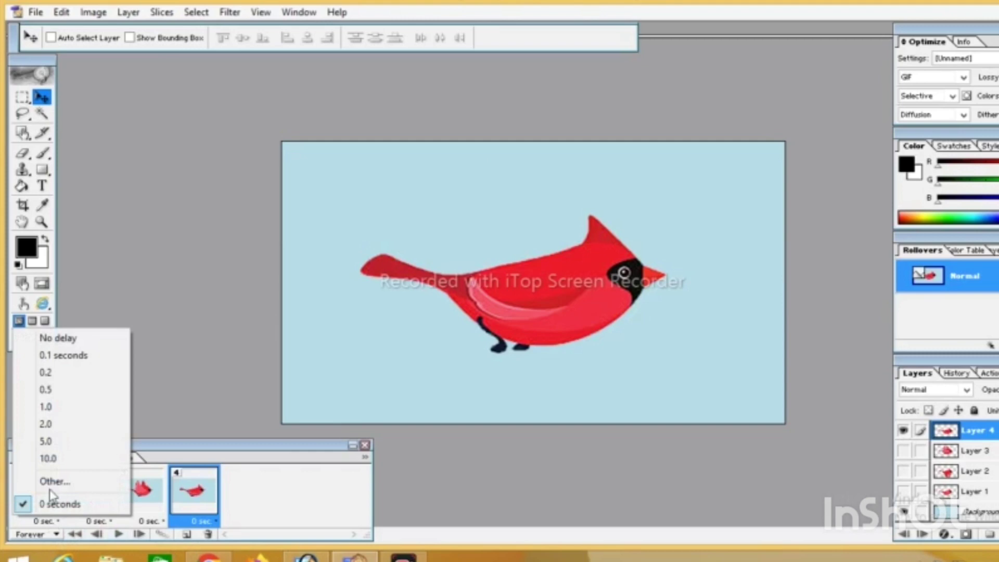
left_click(58, 358)
left_click(103, 523)
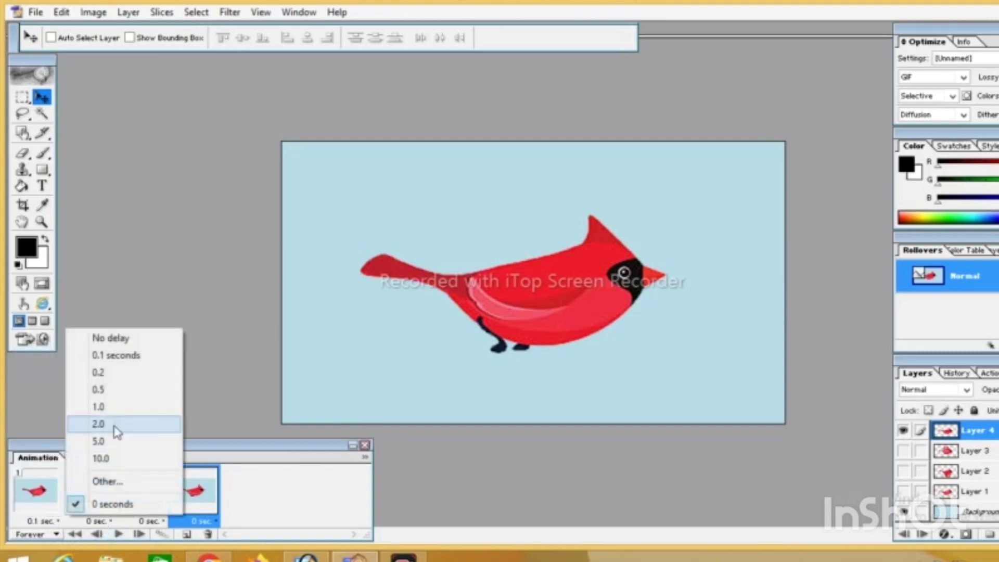
left_click(112, 375)
Give frames 3 and 4 custom delays of 0.3 and 0.4 seconds
left_click(151, 522)
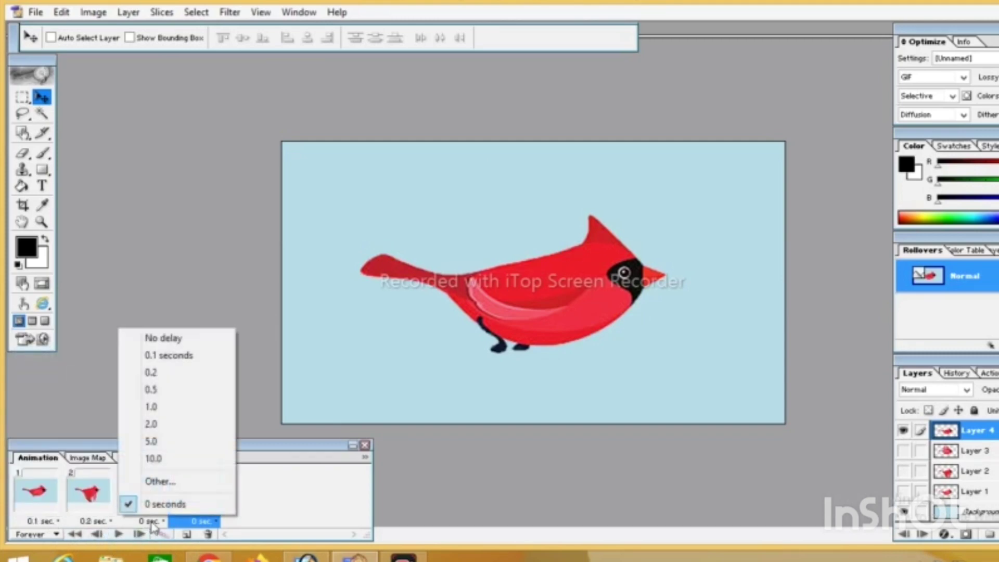
left_click(158, 481)
type("0.3")
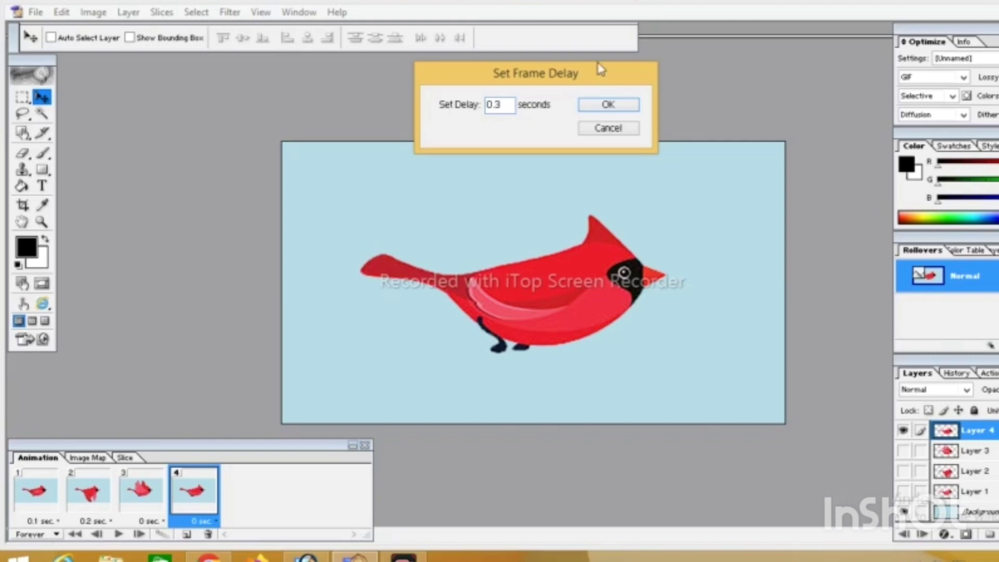
left_click(608, 104)
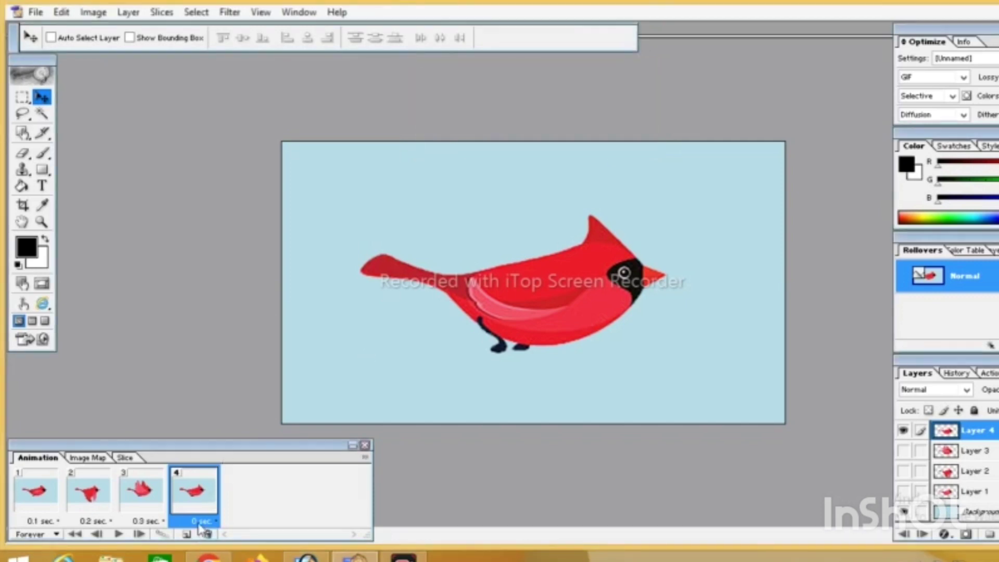
left_click(198, 521)
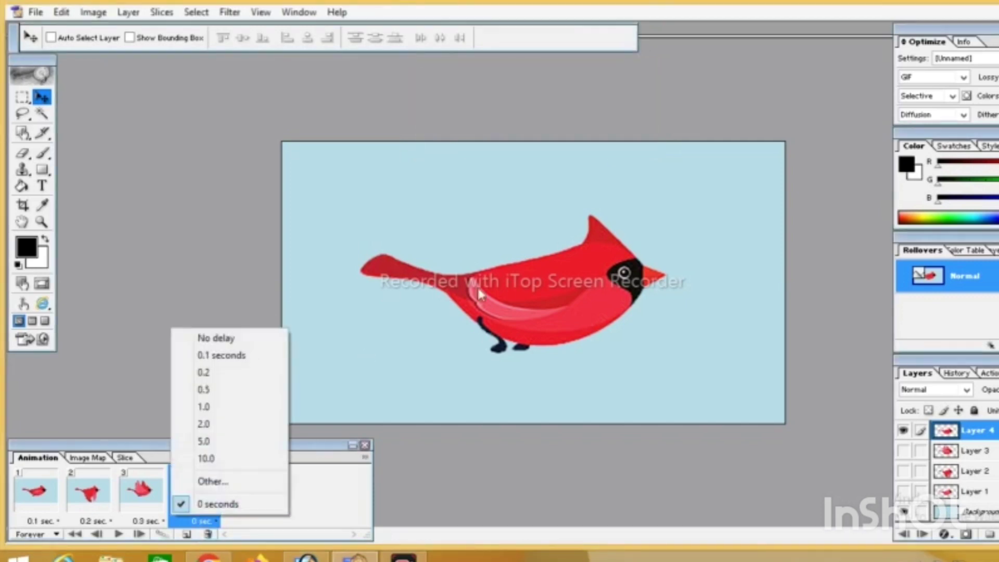
left_click(214, 482)
type("0.4")
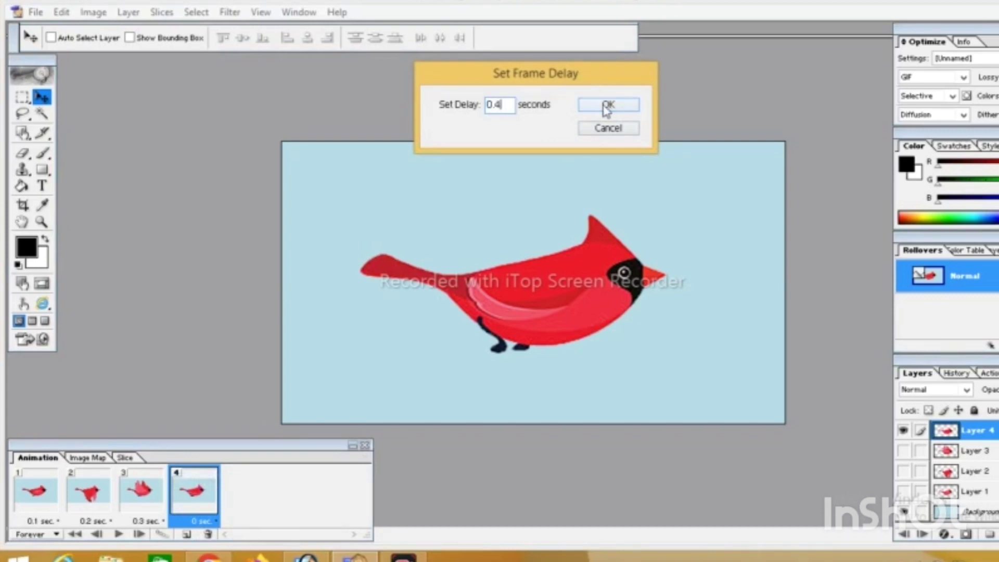
left_click(607, 106)
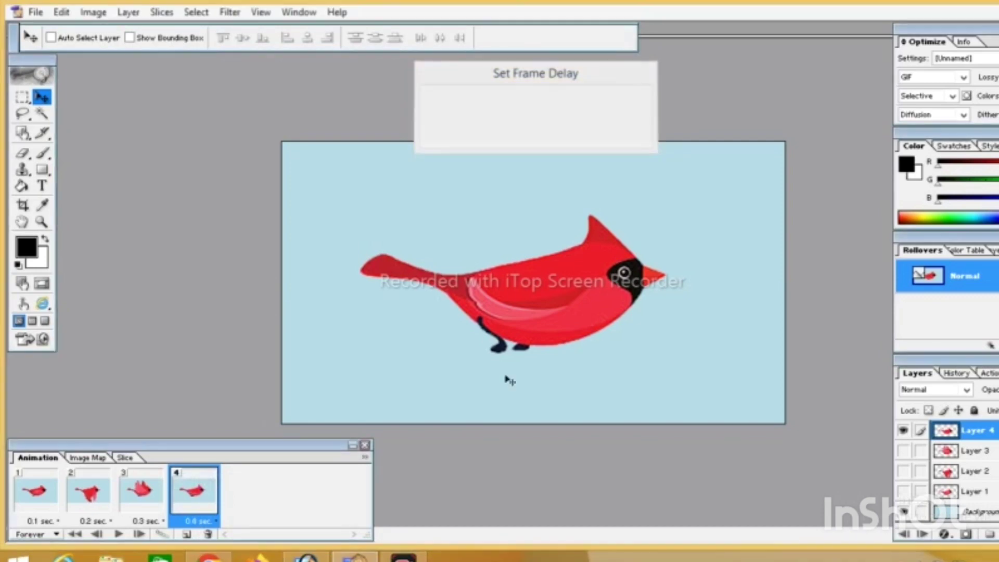
left_click(119, 534)
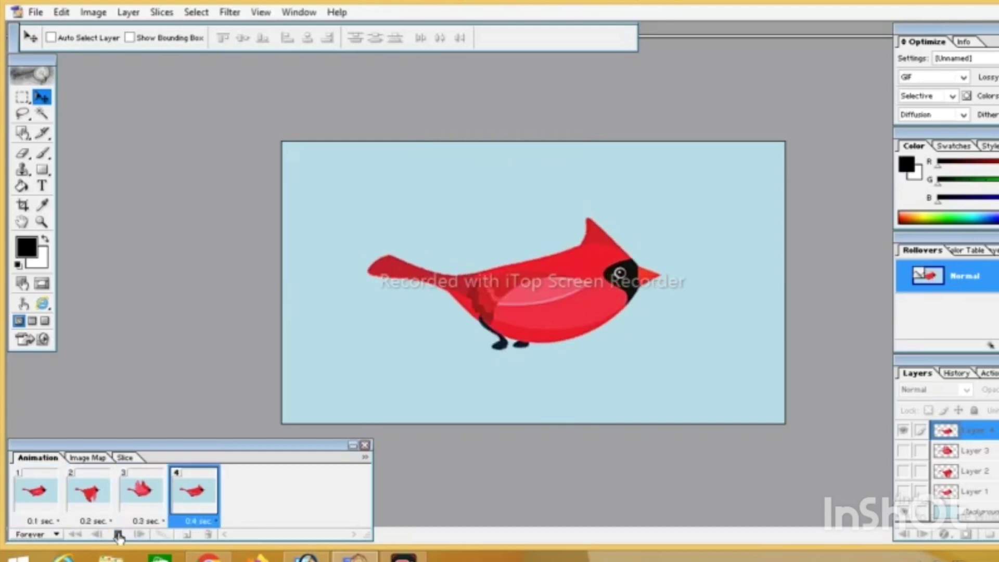
left_click(119, 535)
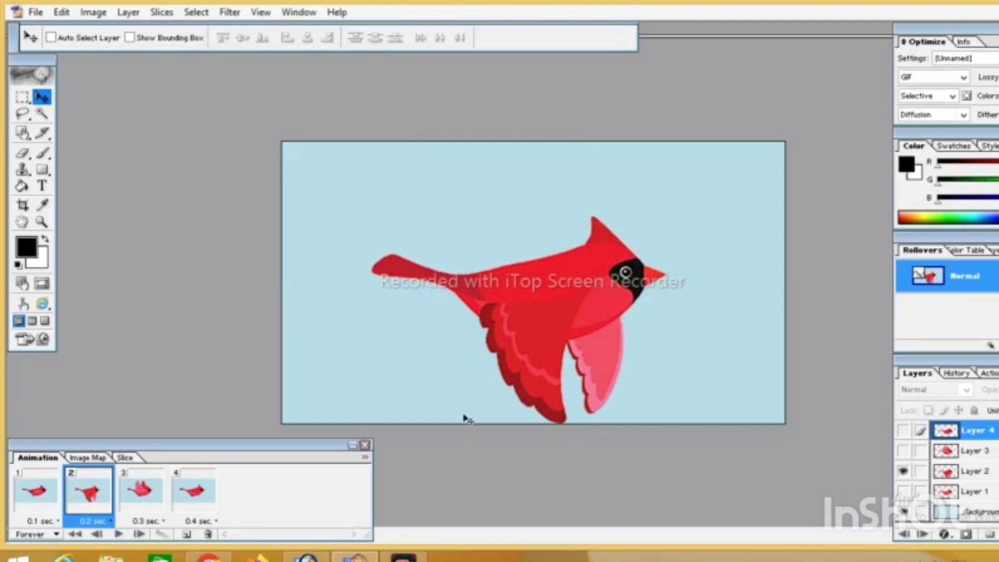
left_click(903, 471)
Move the Layer 1 cardinal down-left, hide Layer 1 in frames 2 and 4, then play the animation
left_click(973, 491)
mouse_move(468, 312)
left_mouse_down()
mouse_move(424, 336)
mouse_move(352, 335)
mouse_move(374, 333)
left_mouse_up()
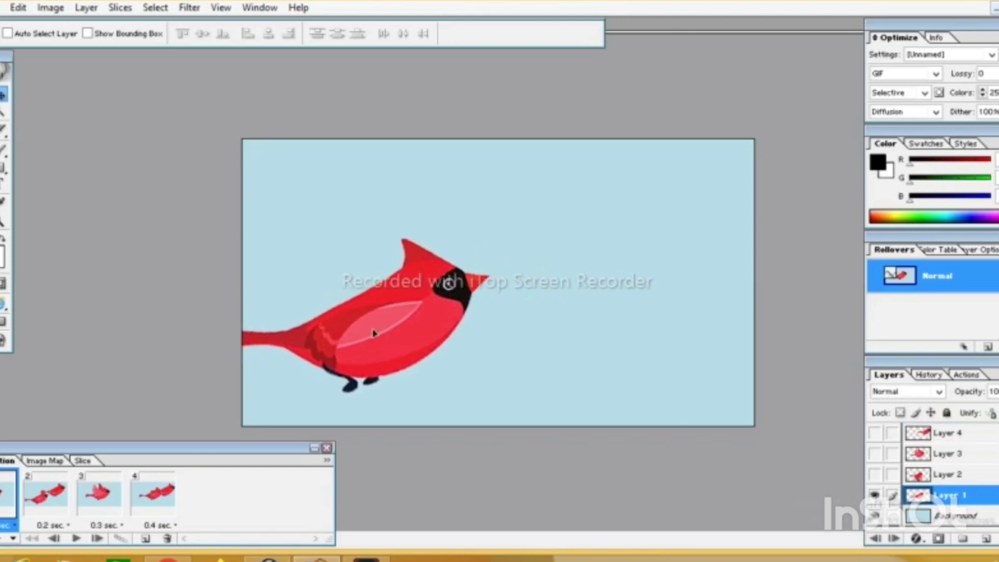
left_click(49, 502)
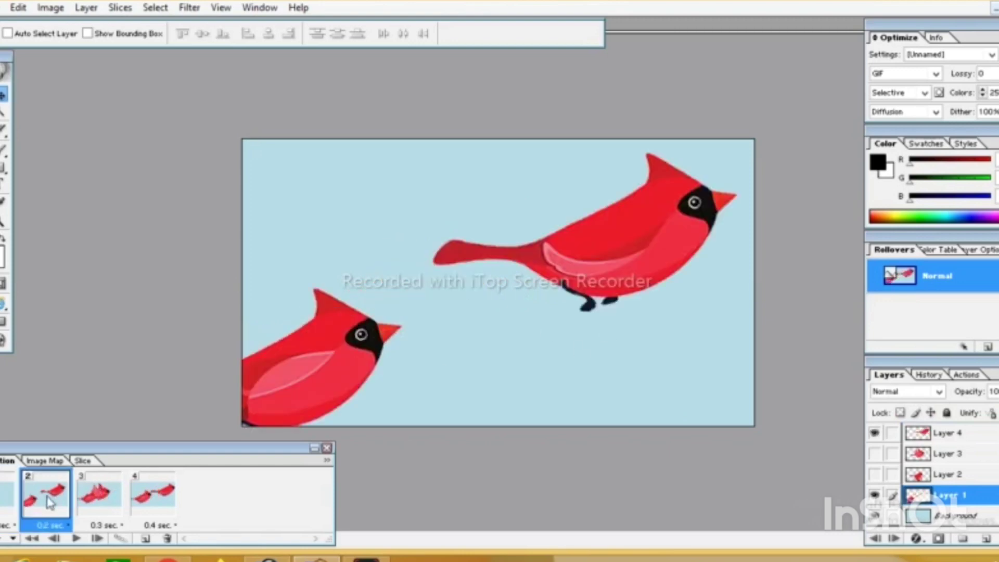
left_click(875, 497)
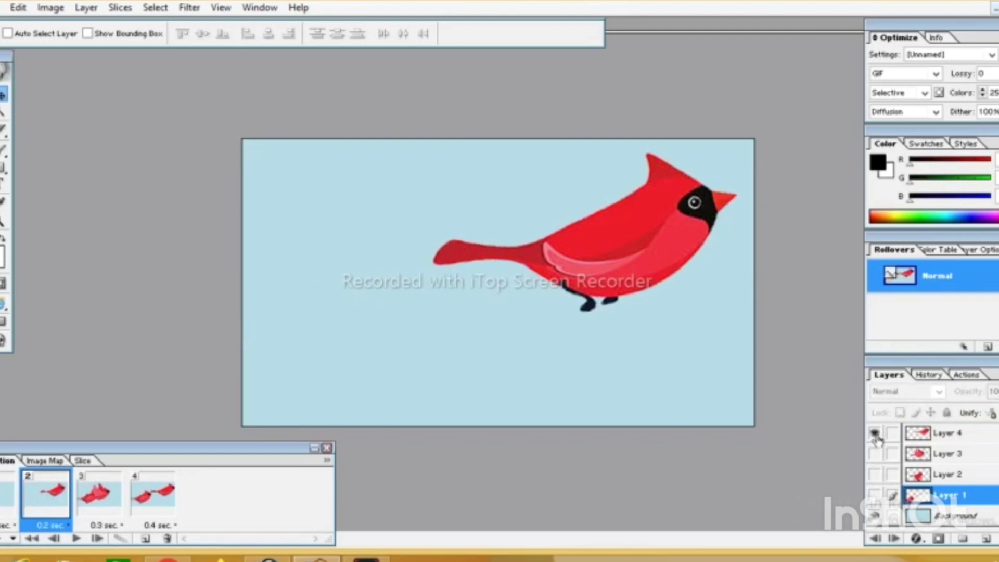
left_click(874, 496)
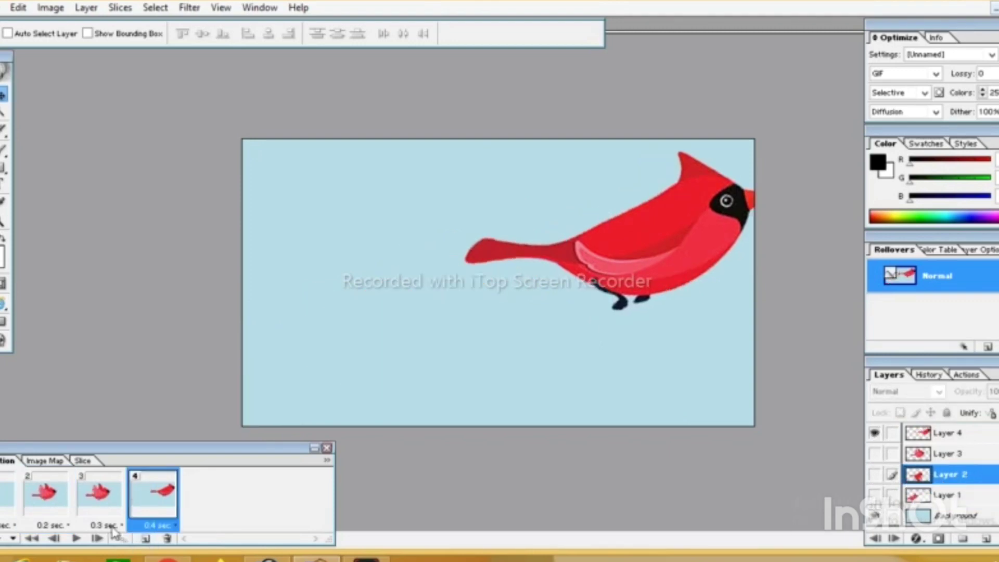
left_click(75, 539)
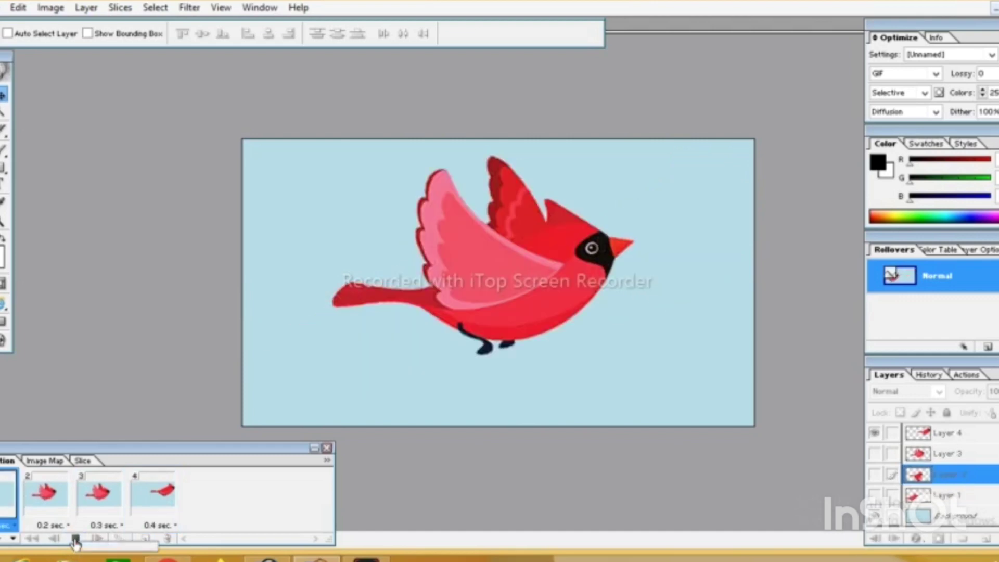